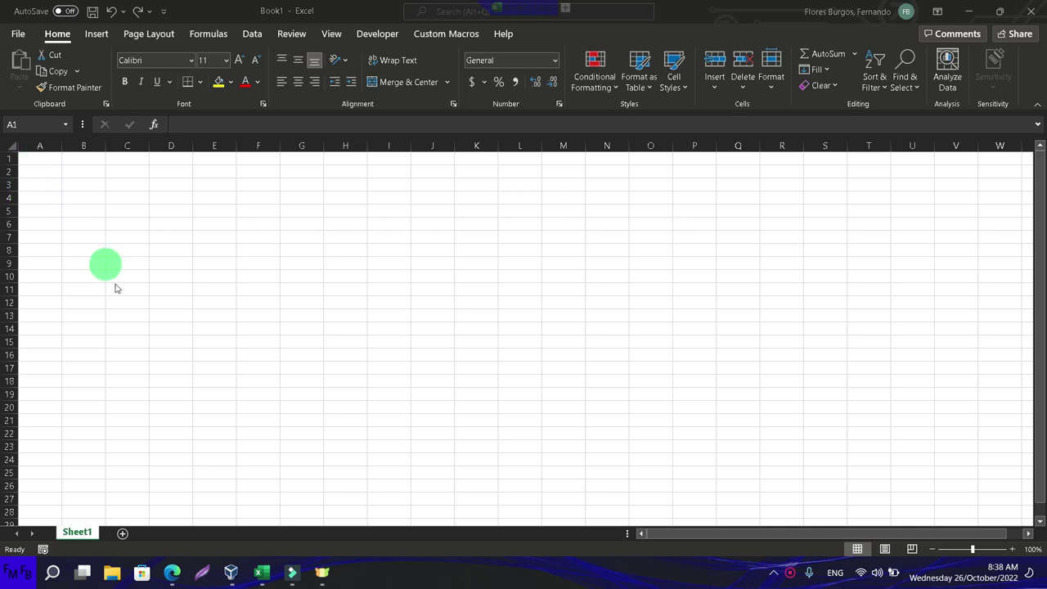
# Turn cell A1 on Sheet1 into a table named sports.
pyautogui.click(41, 158)
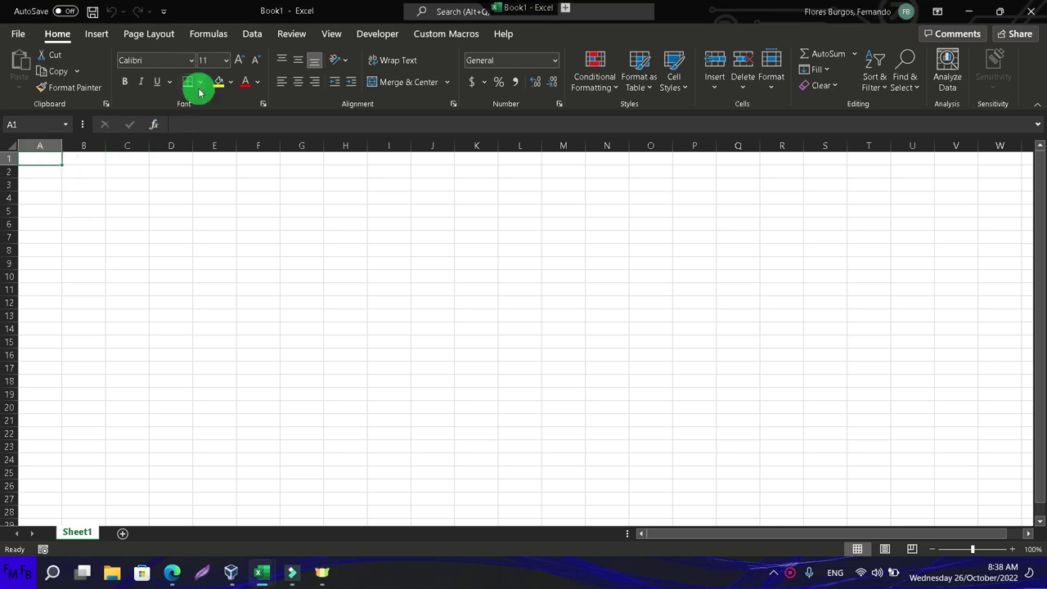
pyautogui.hotkey('ctrl', 't')
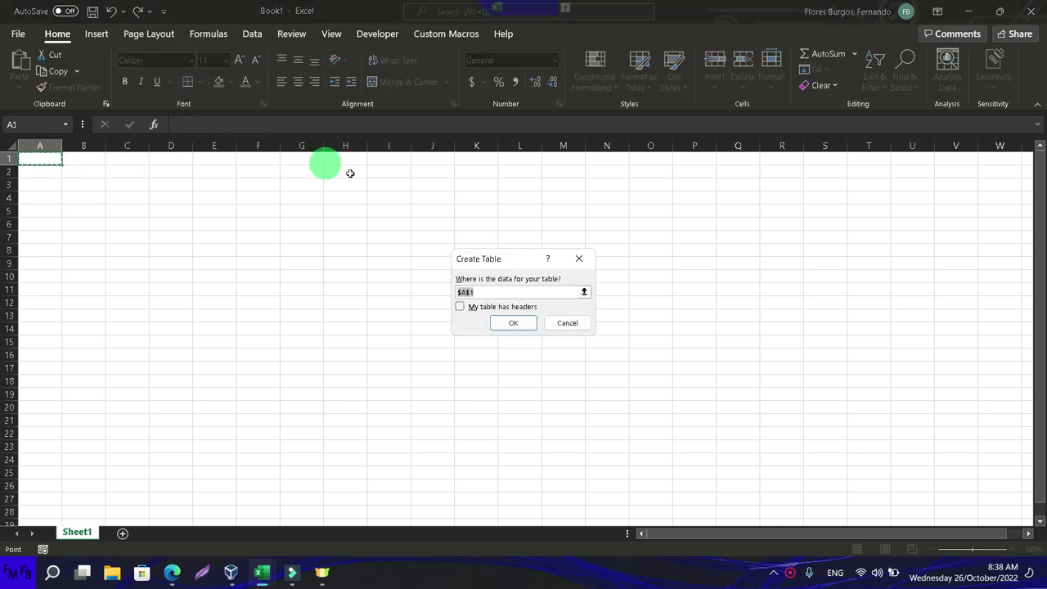
pyautogui.click(520, 322)
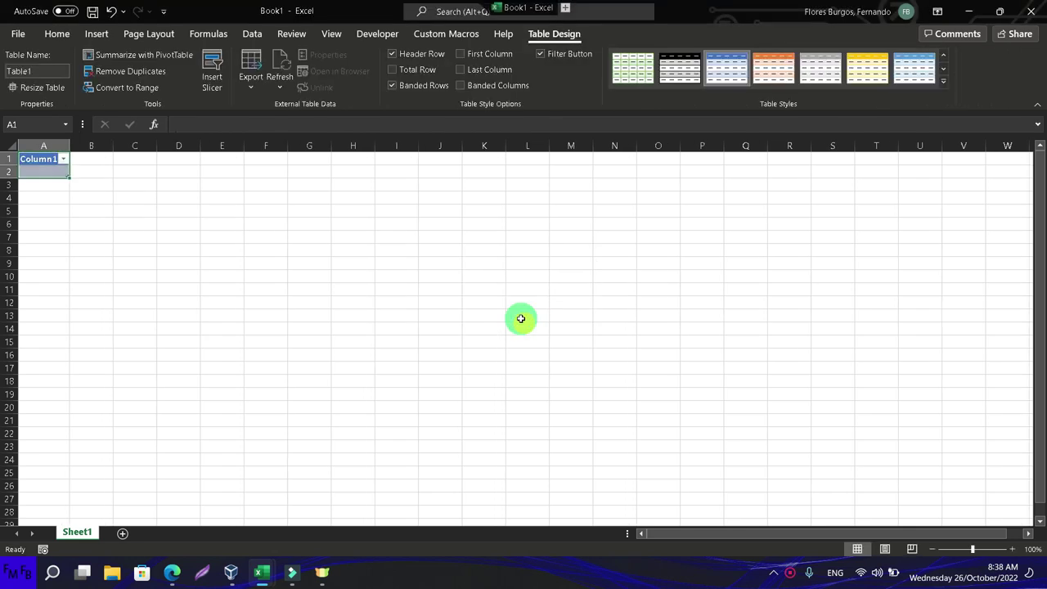
pyautogui.click(47, 67)
pyautogui.write('sports')
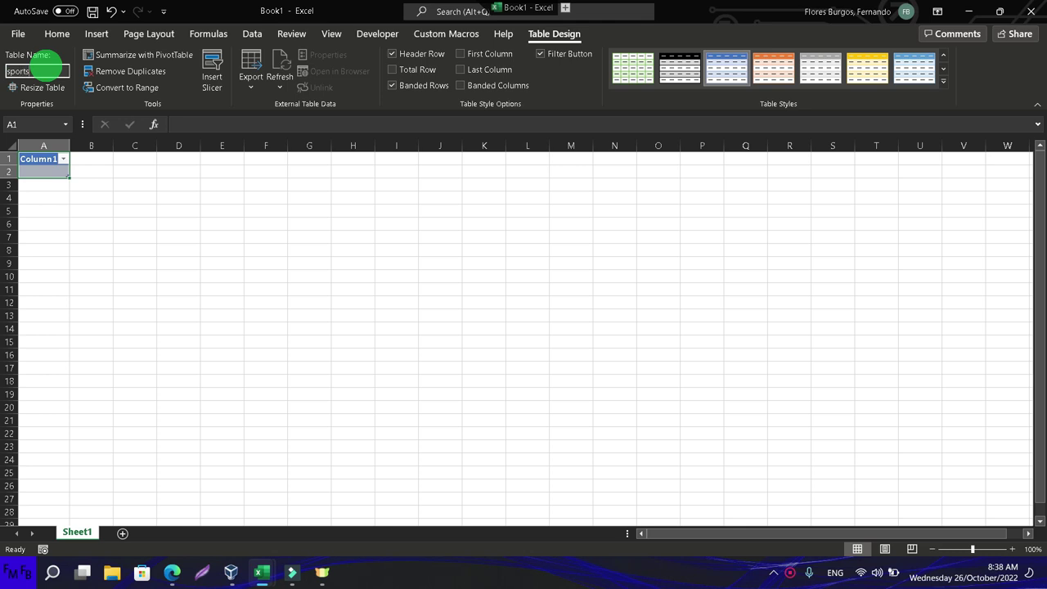
pyautogui.press('Return')
# Turn cell C1 into a second table named music and add a new worksheet.
pyautogui.click(152, 159)
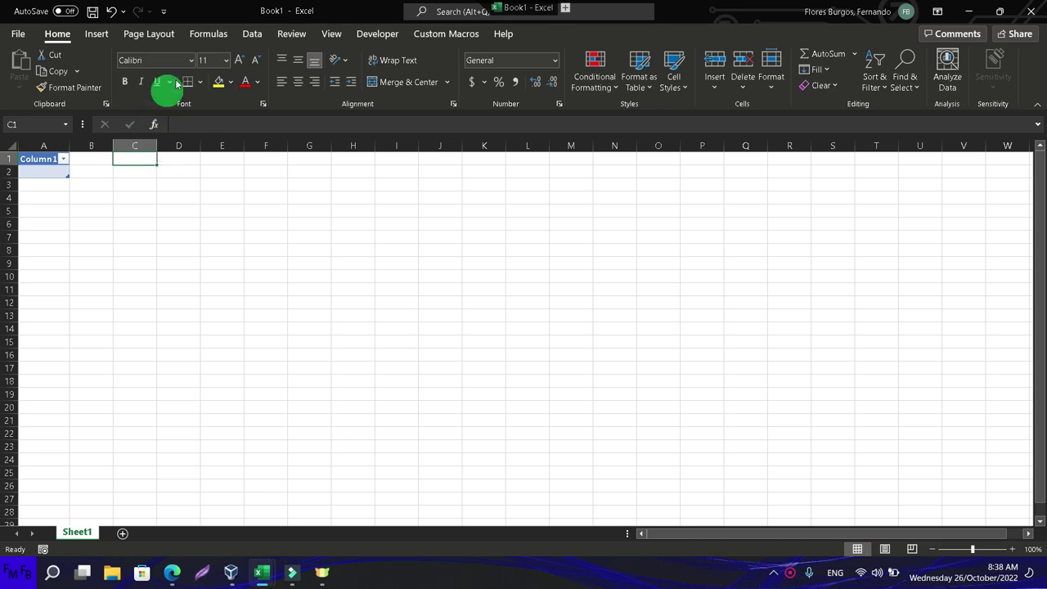
pyautogui.hotkey('ctrl', 't')
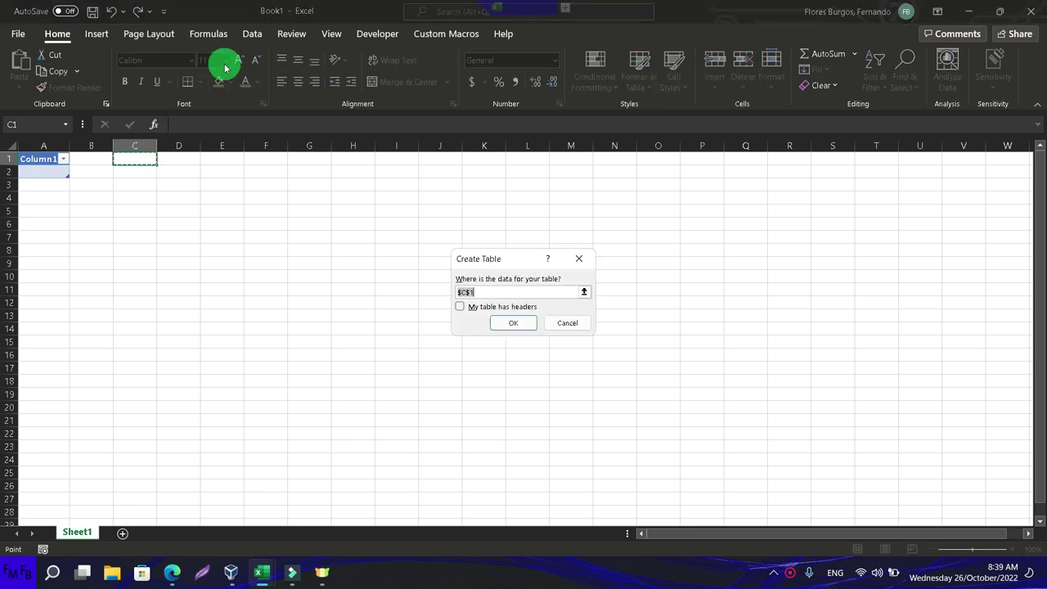
pyautogui.press('Return')
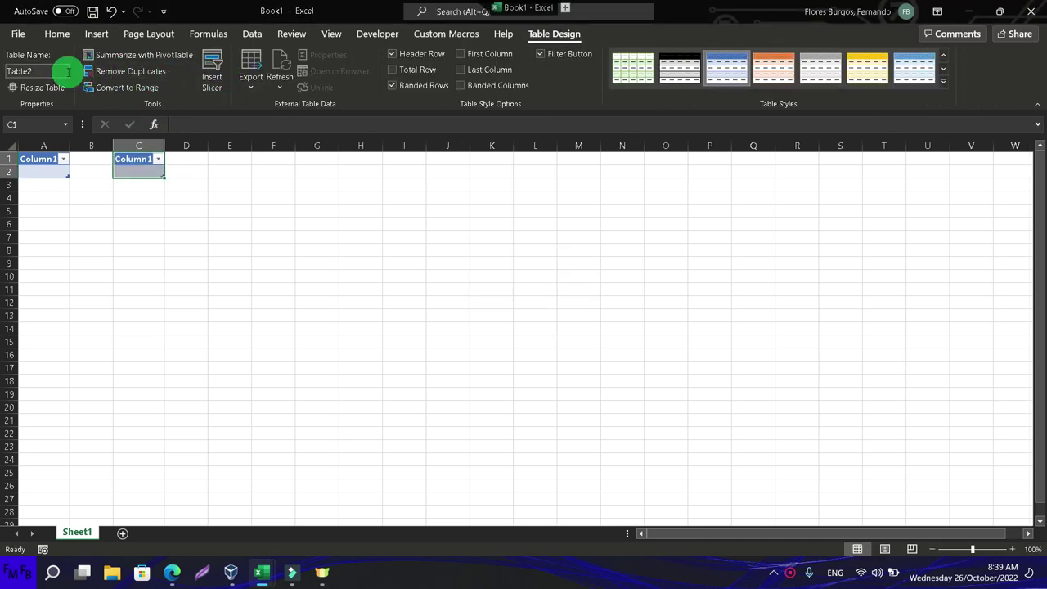
pyautogui.click(64, 71)
pyautogui.write('music')
pyautogui.press('Return')
pyautogui.click(123, 532)
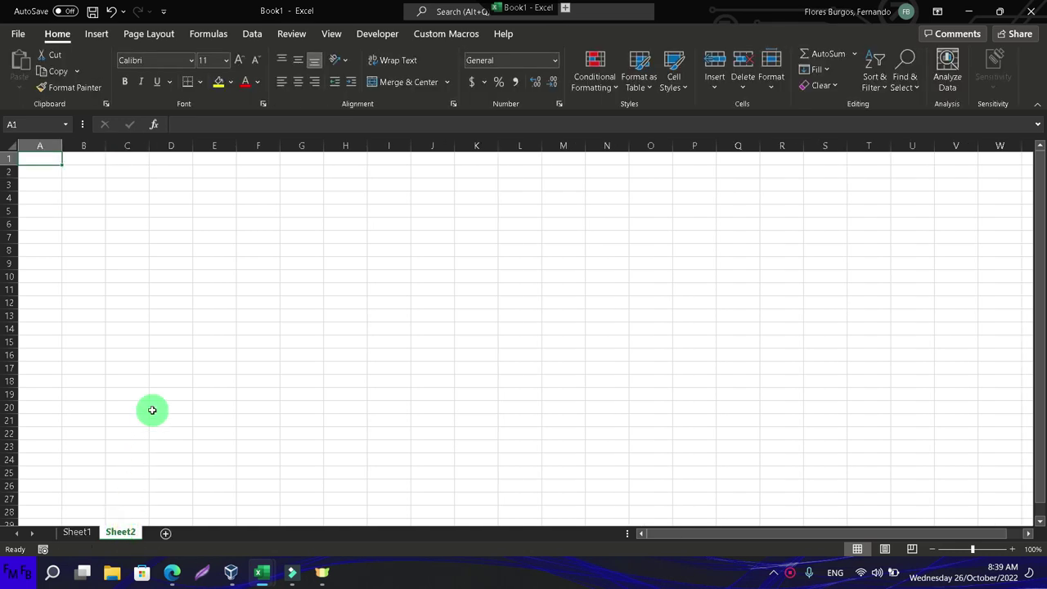
# Enter Hobbies in A1 and Specify in A2, leaving B1 selected.
pyautogui.write('H')
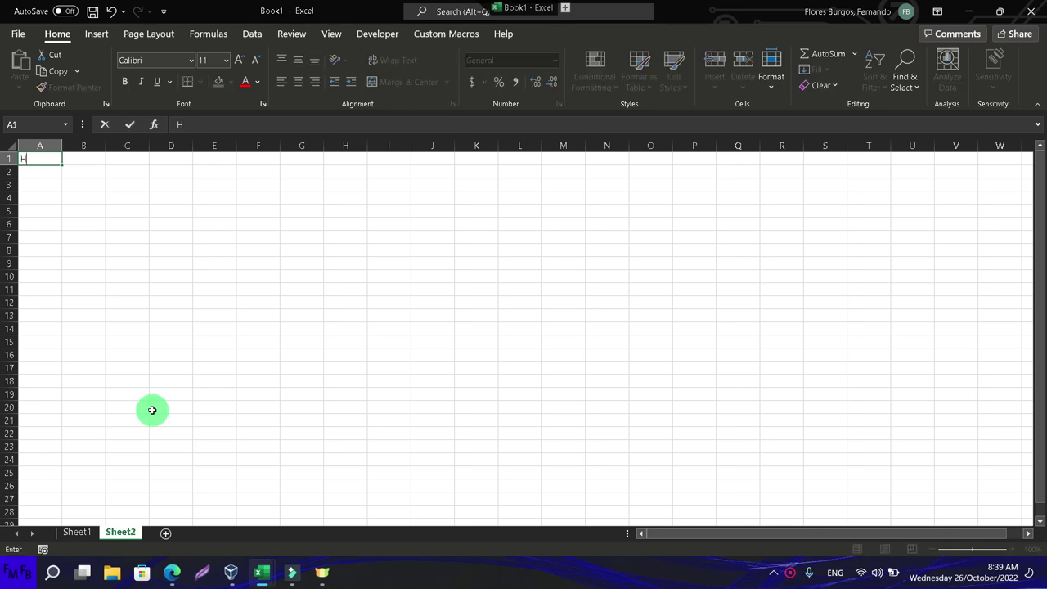
pyautogui.write('obbies')
pyautogui.press('Return')
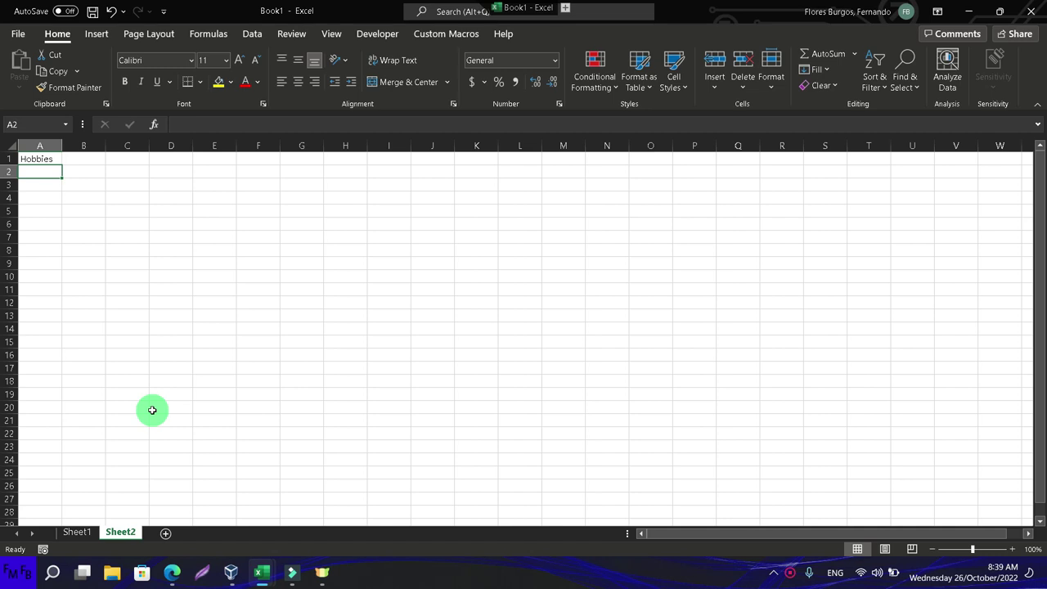
pyautogui.write('Specific')
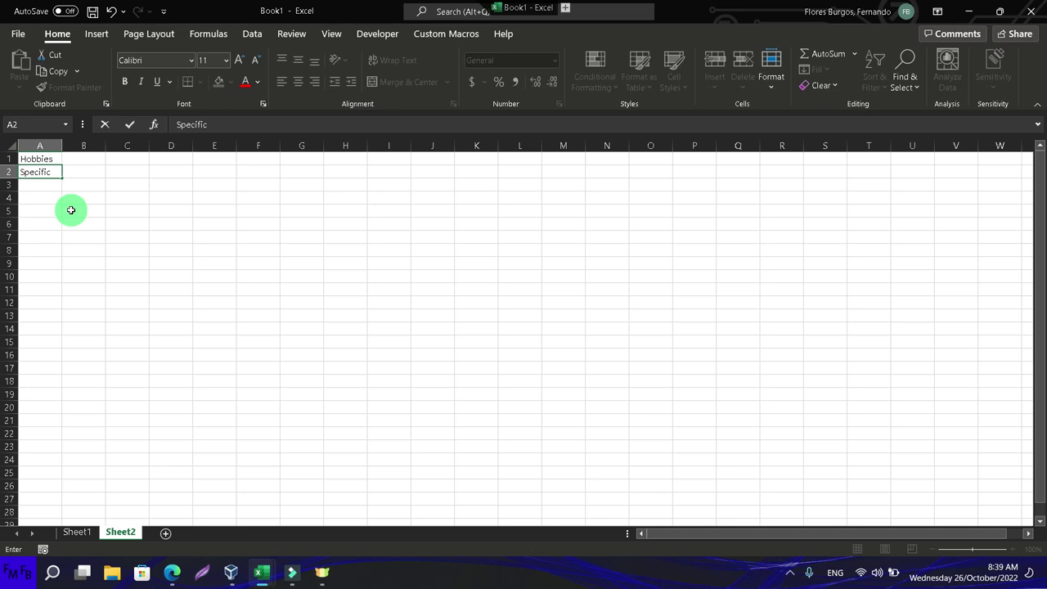
pyautogui.press('BackSpace')
pyautogui.press('BackSpace')
pyautogui.write('y')
pyautogui.press('Return')
pyautogui.press('Up')
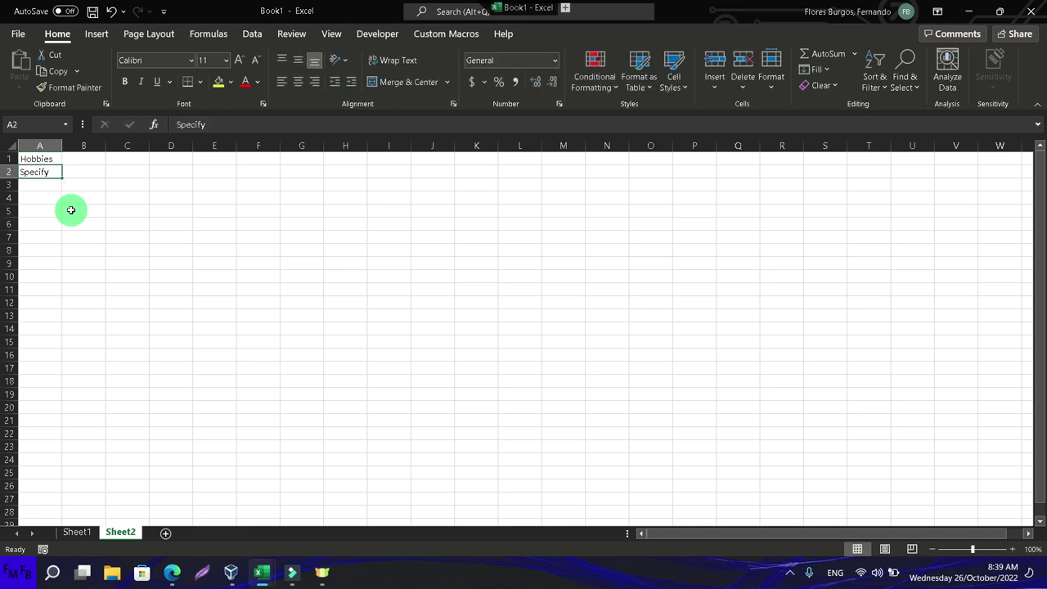
pyautogui.press('Up')
pyautogui.press('Right')
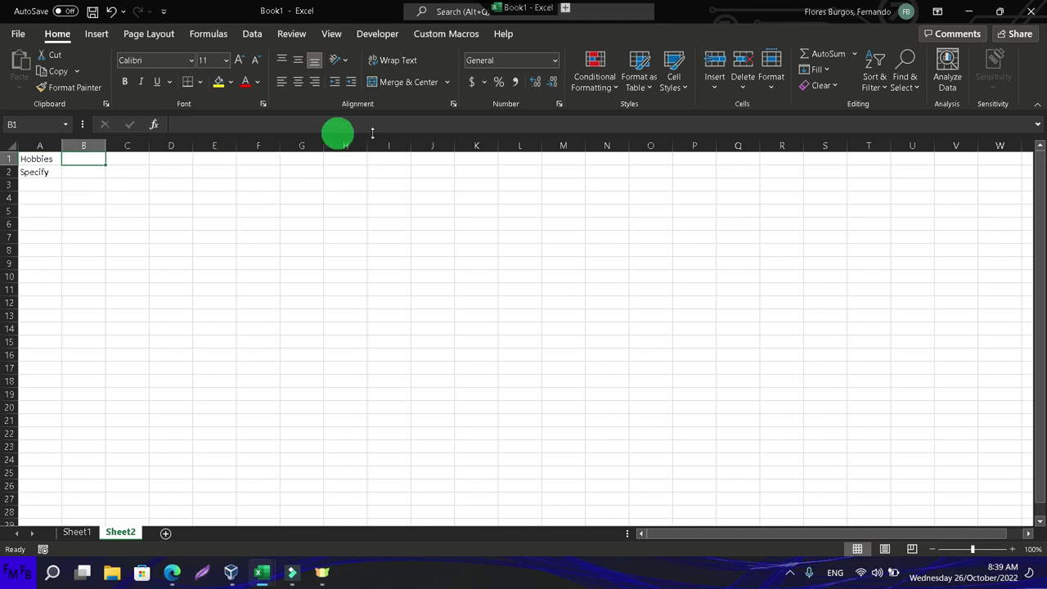
# Begin a List validation for B1 with an =indirect source, then cancel it with Esc.
pyautogui.click(255, 33)
pyautogui.click(698, 86)
pyautogui.click(697, 105)
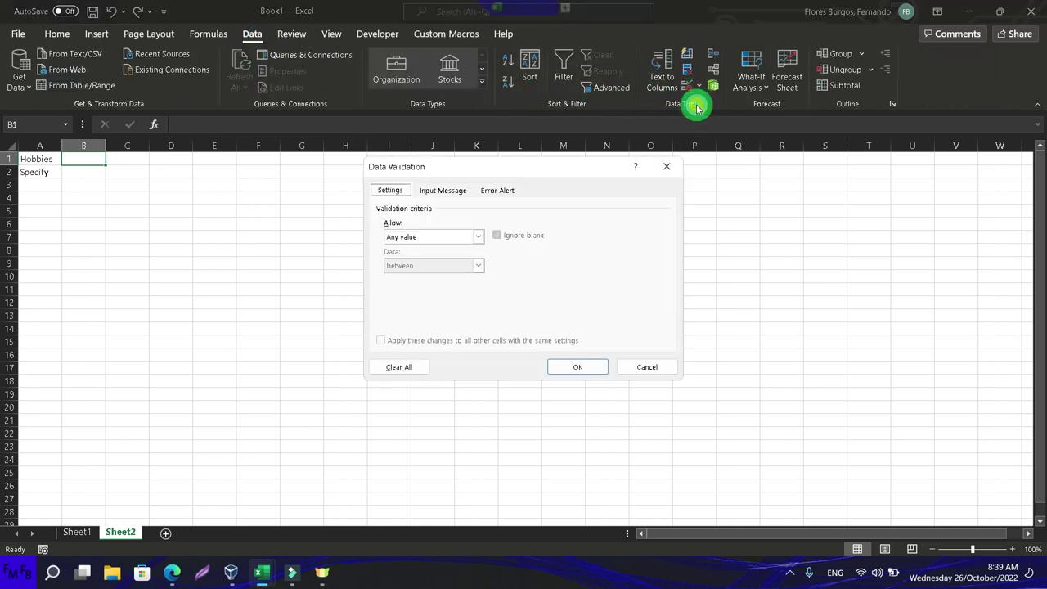
pyautogui.click(479, 236)
pyautogui.click(438, 278)
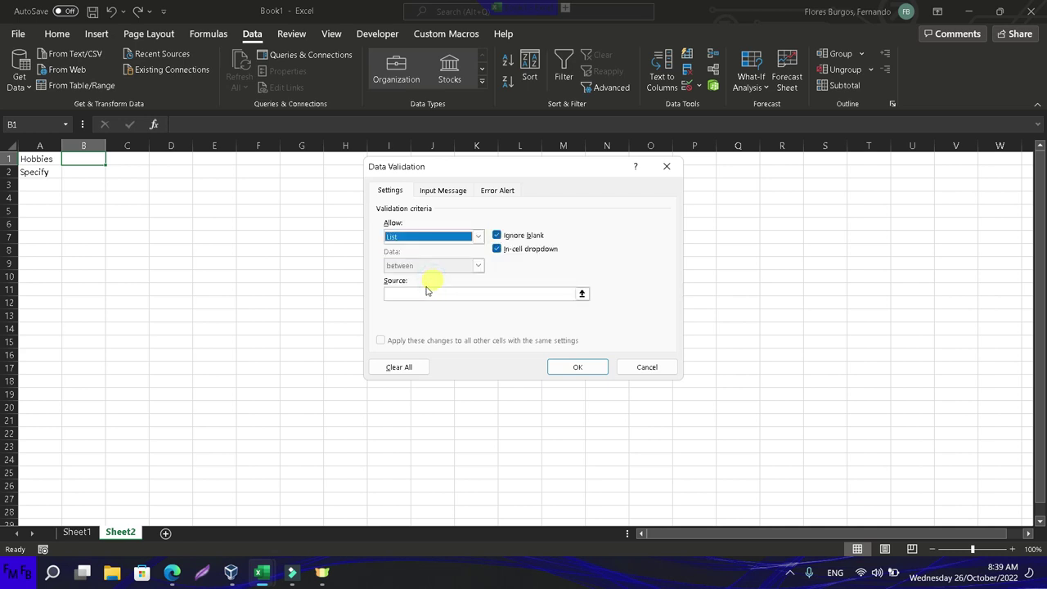
pyautogui.click(420, 292)
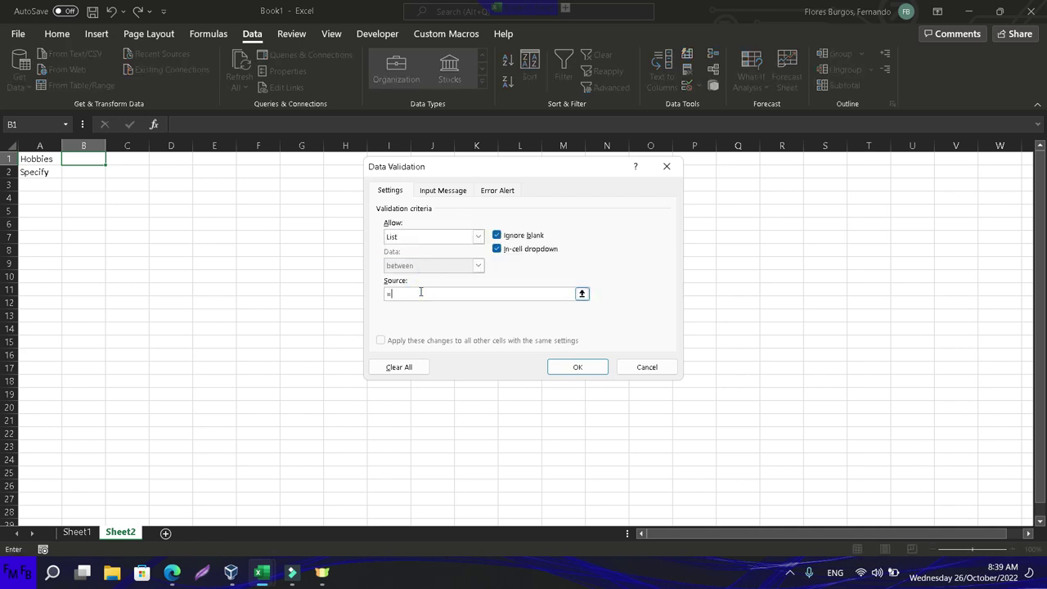
pyautogui.write('=in')
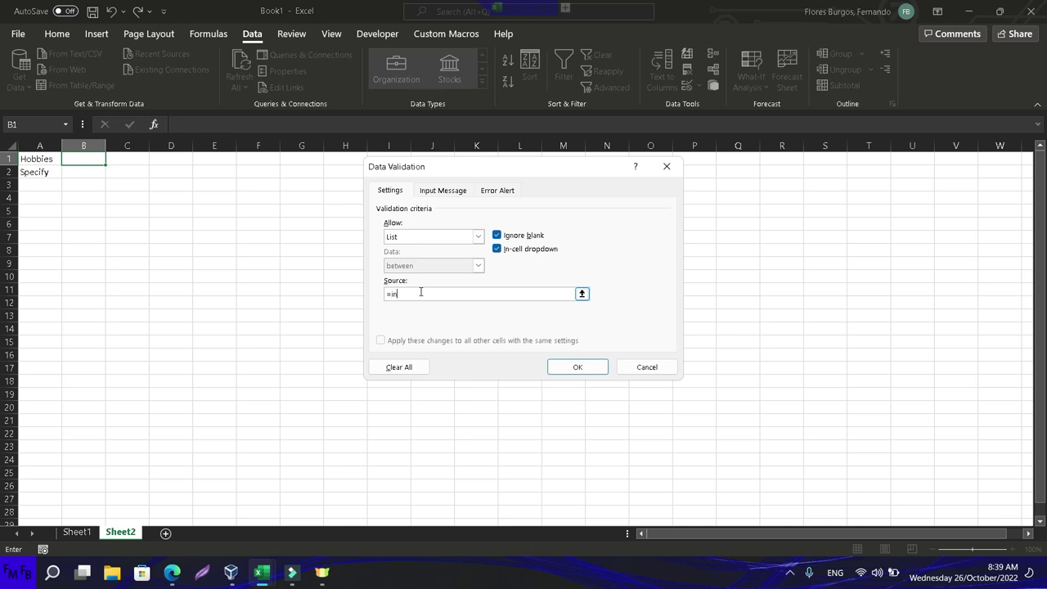
pyautogui.write('direct(')
pyautogui.press('Escape')
# On Sheet1, rename the A1 table from sports to hobbies.
pyautogui.click(71, 533)
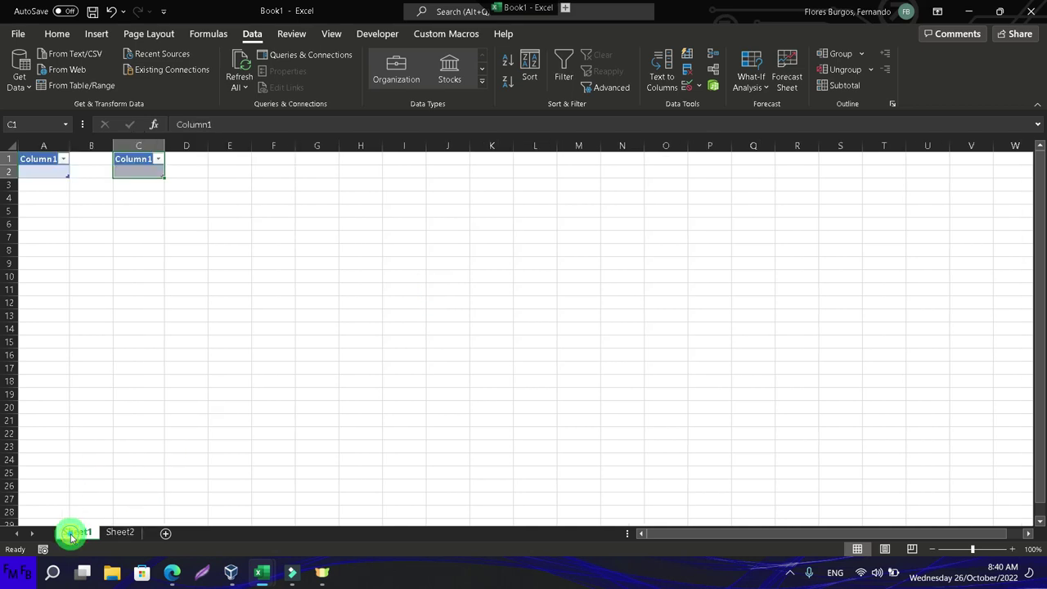
pyautogui.click(38, 159)
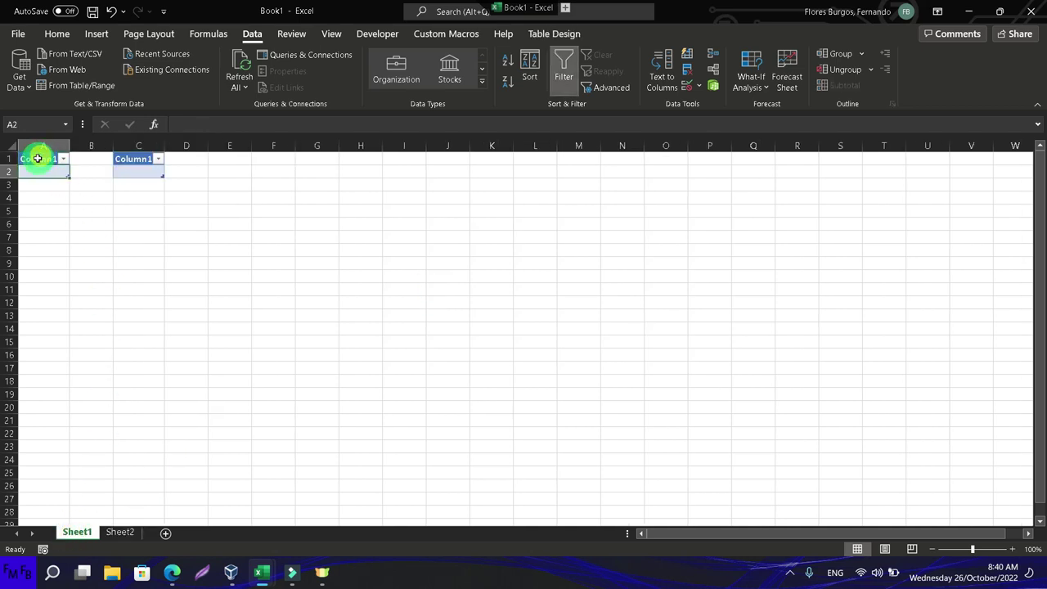
pyautogui.click(38, 158)
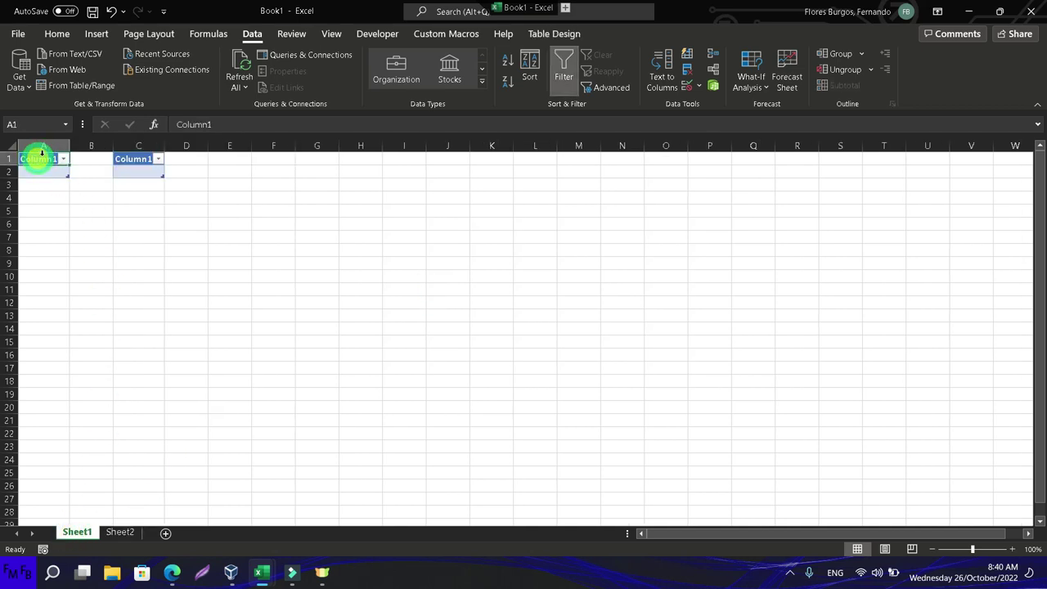
pyautogui.click(547, 34)
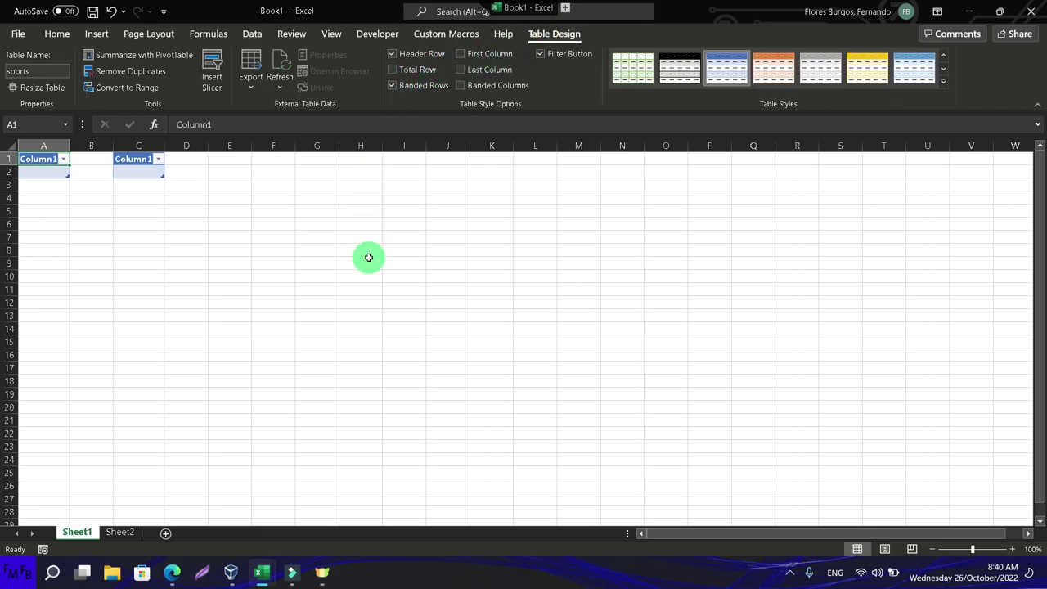
pyautogui.click(57, 74)
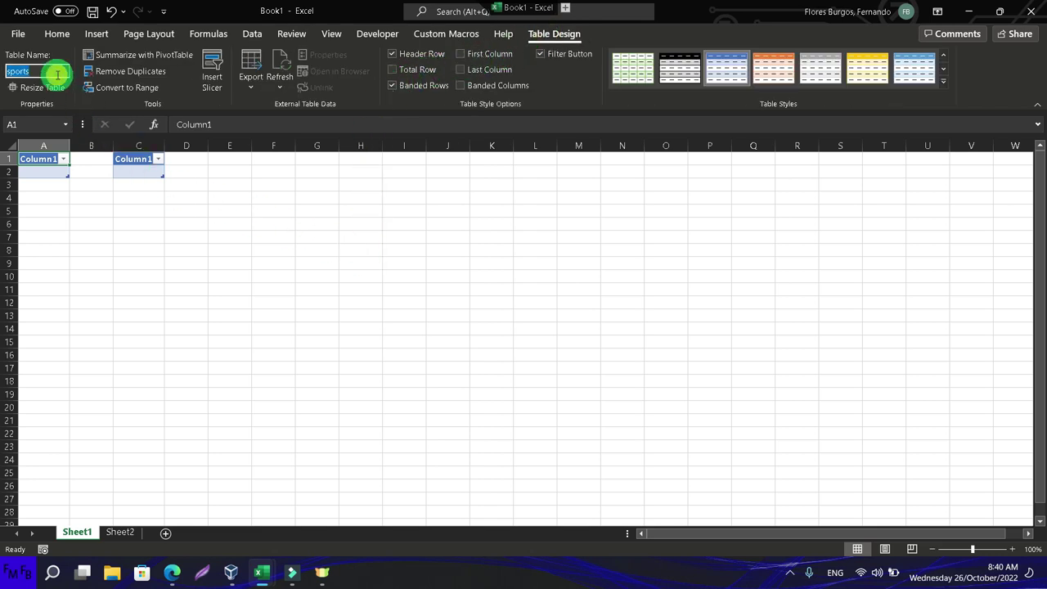
pyautogui.write('hobbies')
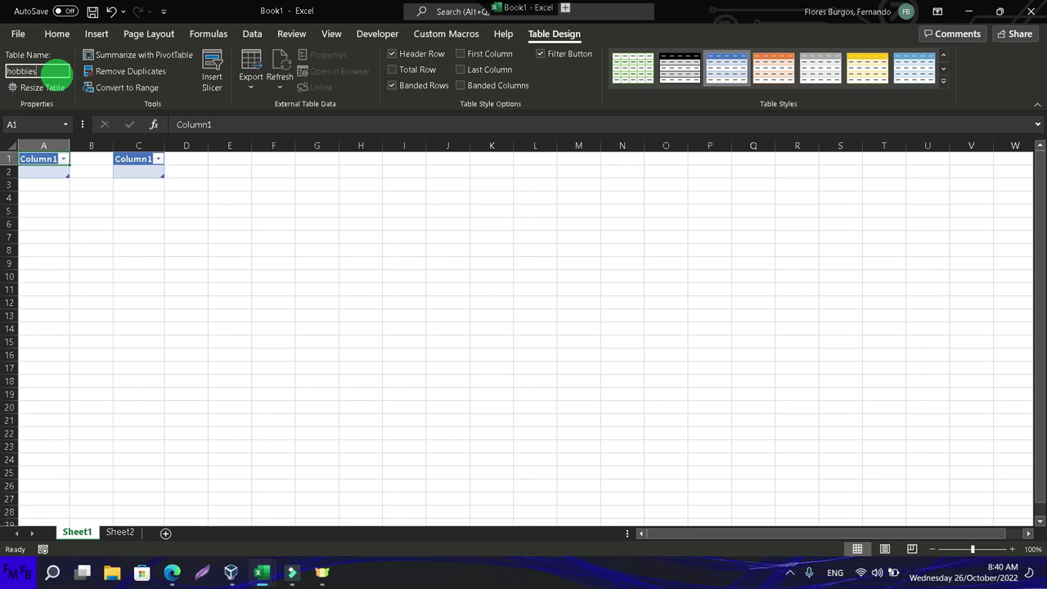
pyautogui.press('Return')
pyautogui.click(34, 170)
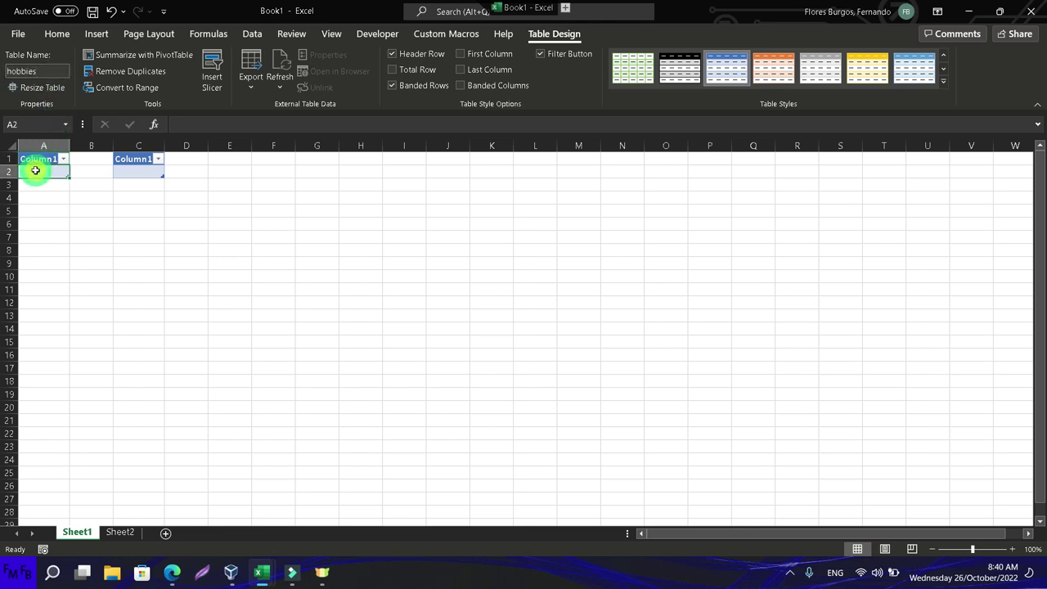
# Check the music table, then make E1 a new table named sports.
pyautogui.click(215, 159)
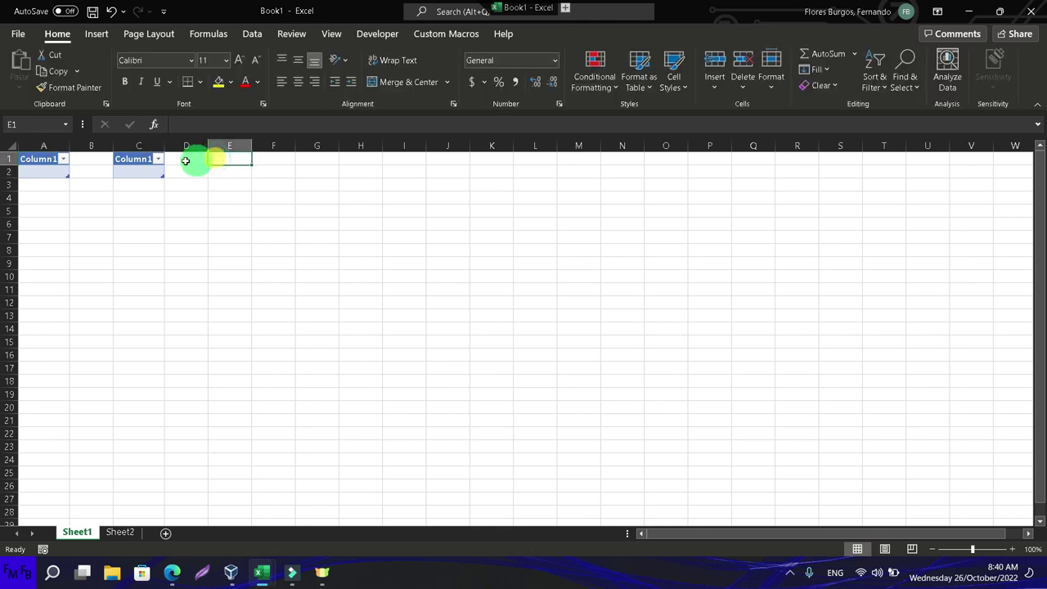
pyautogui.click(145, 161)
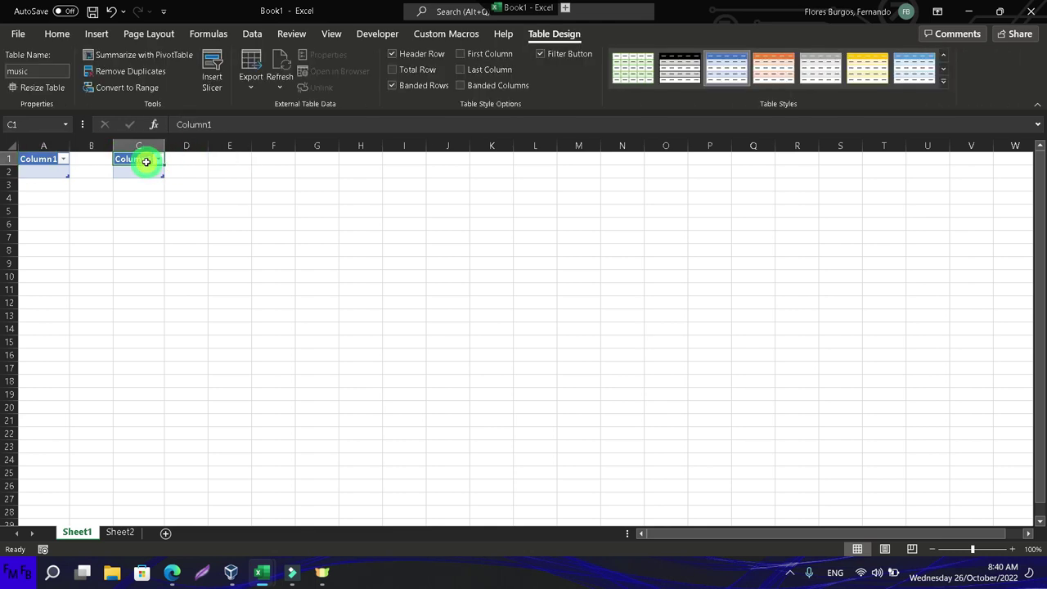
pyautogui.click(211, 159)
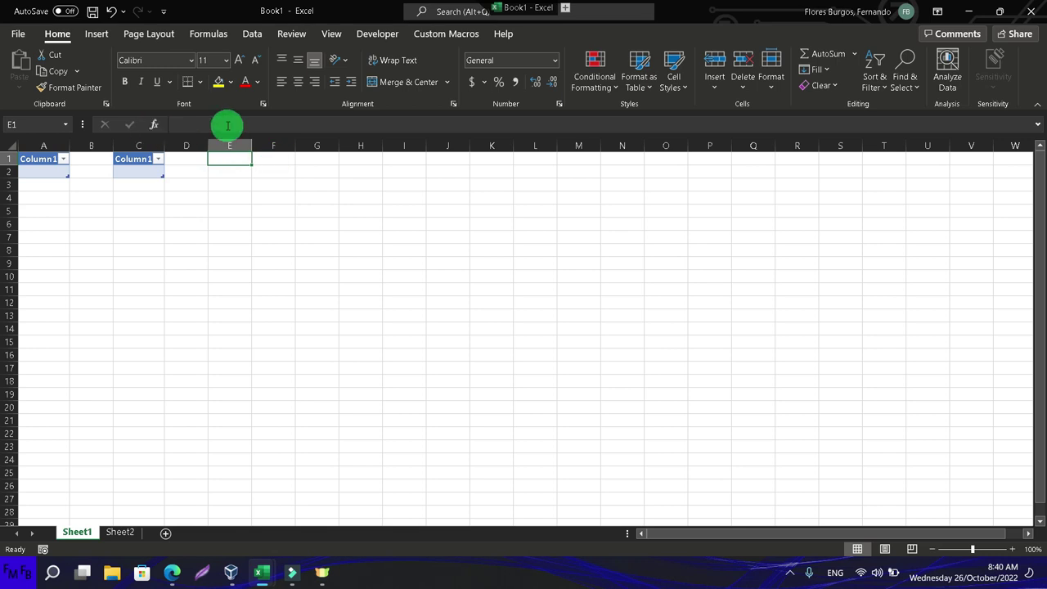
pyautogui.hotkey('ctrl', 't')
pyautogui.press('Return')
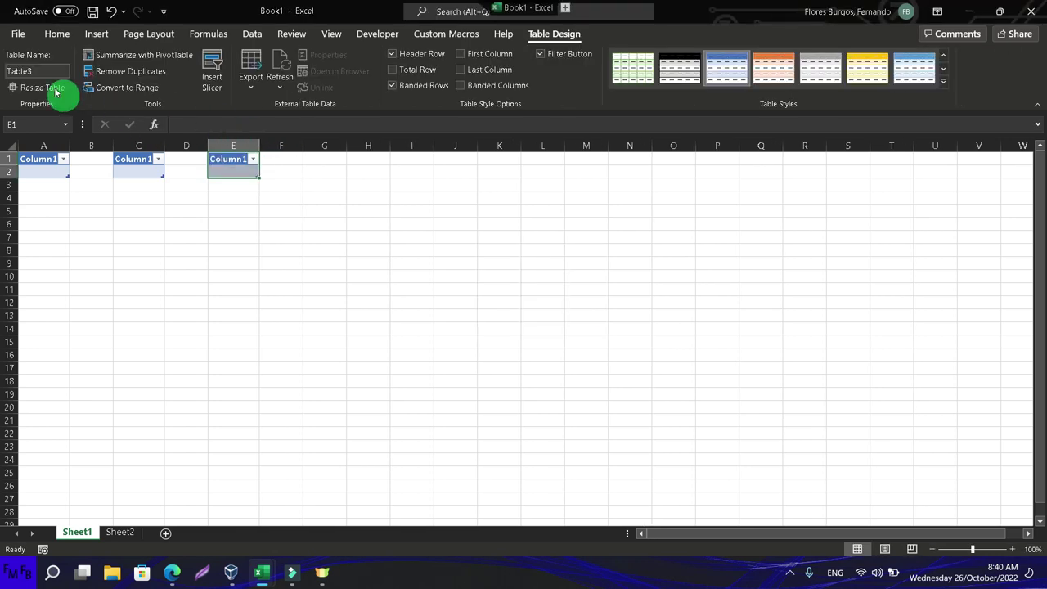
pyautogui.click(37, 71)
pyautogui.write('sport')
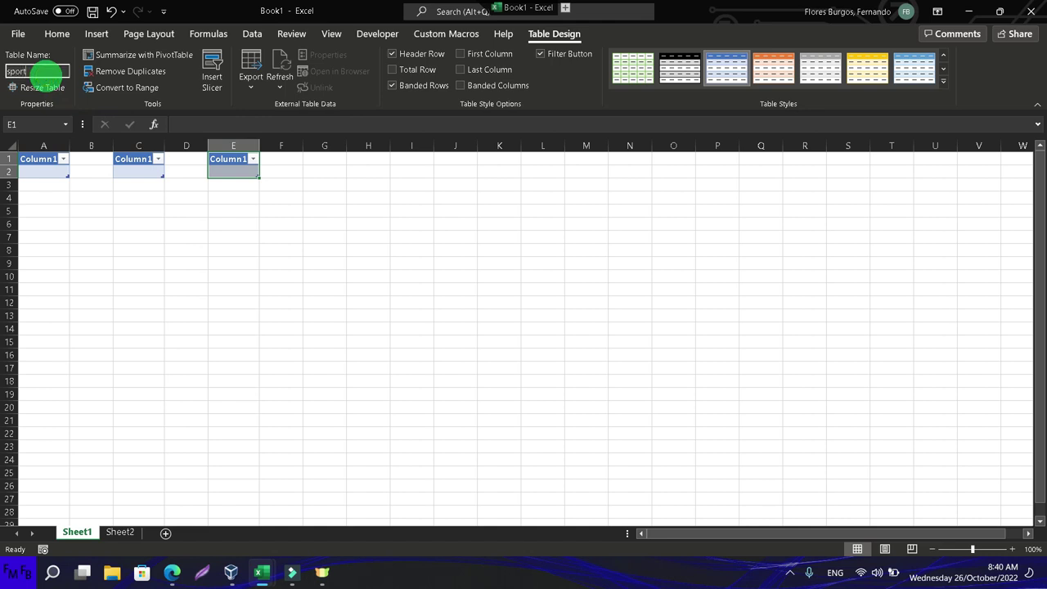
pyautogui.press('Return')
pyautogui.click(121, 531)
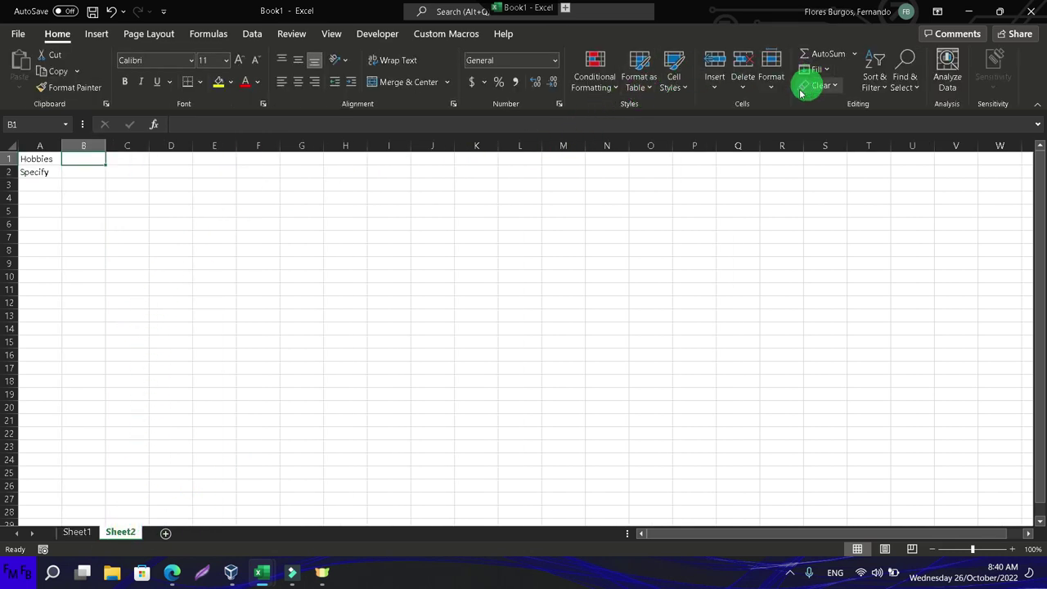
# Give B1 a List validation with source =Hobbies and test its dropdown.
pyautogui.click(252, 36)
pyautogui.click(699, 85)
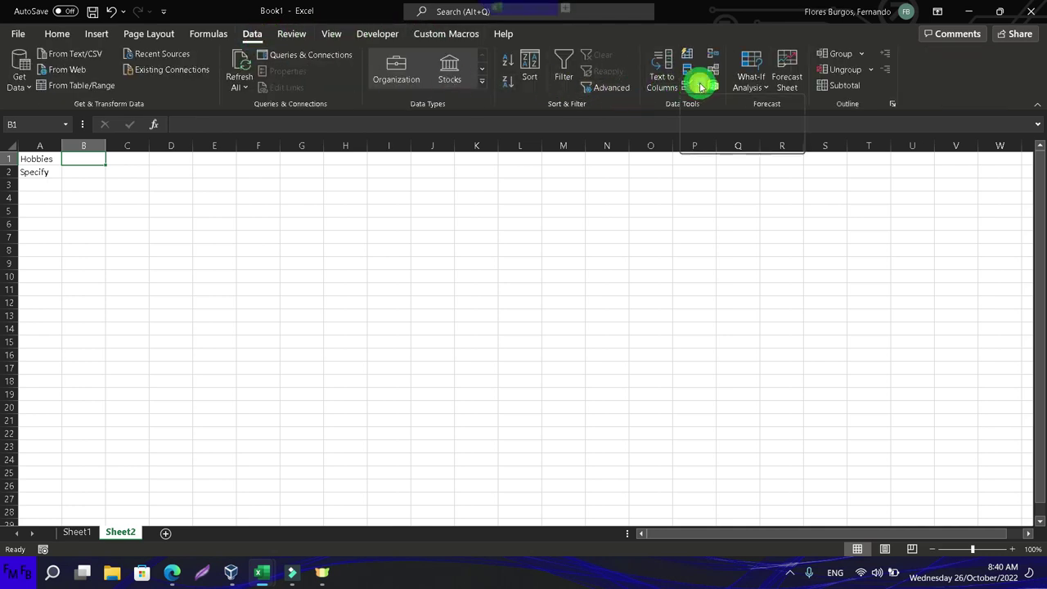
pyautogui.click(699, 103)
pyautogui.click(477, 237)
pyautogui.click(459, 277)
pyautogui.click(416, 292)
pyautogui.write('=Indirect(')
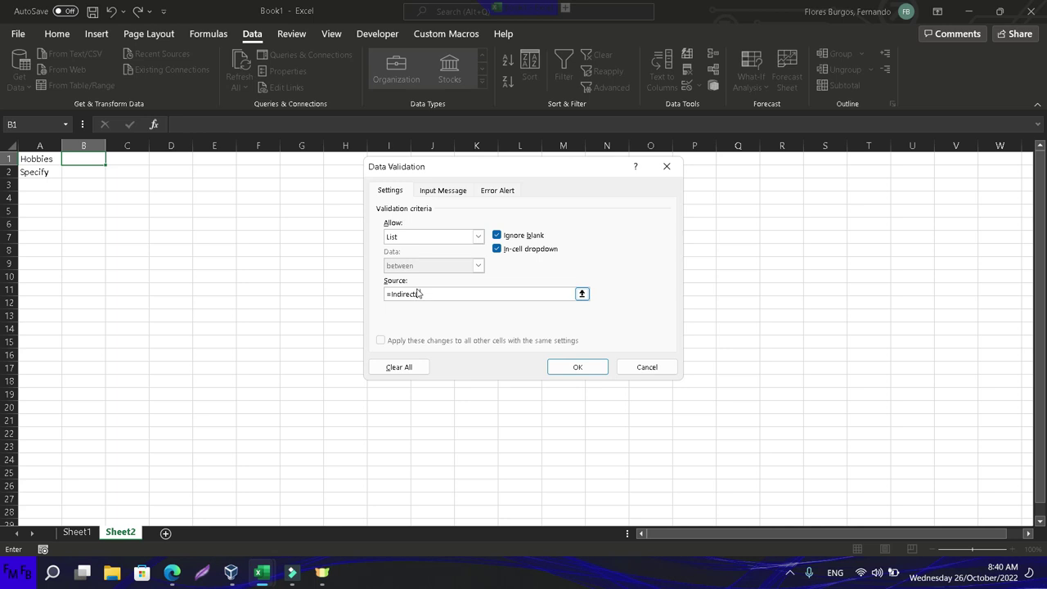
pyautogui.write('Hobbies')
pyautogui.press('Return')
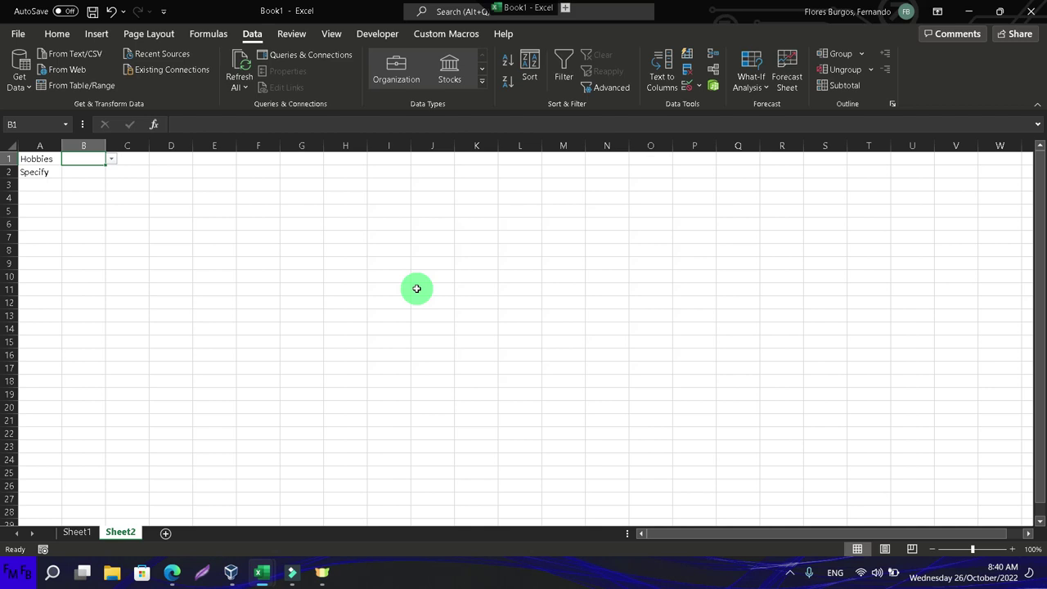
pyautogui.click(112, 159)
pyautogui.click(111, 159)
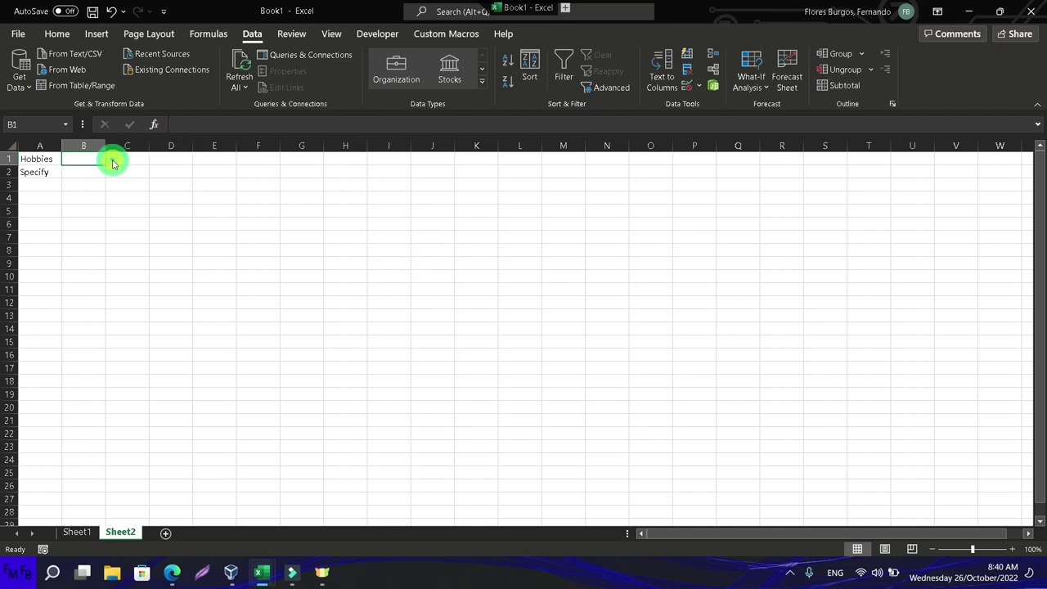
# Check the table name on Sheet1, then return to Sheet2 and select B2.
pyautogui.click(82, 532)
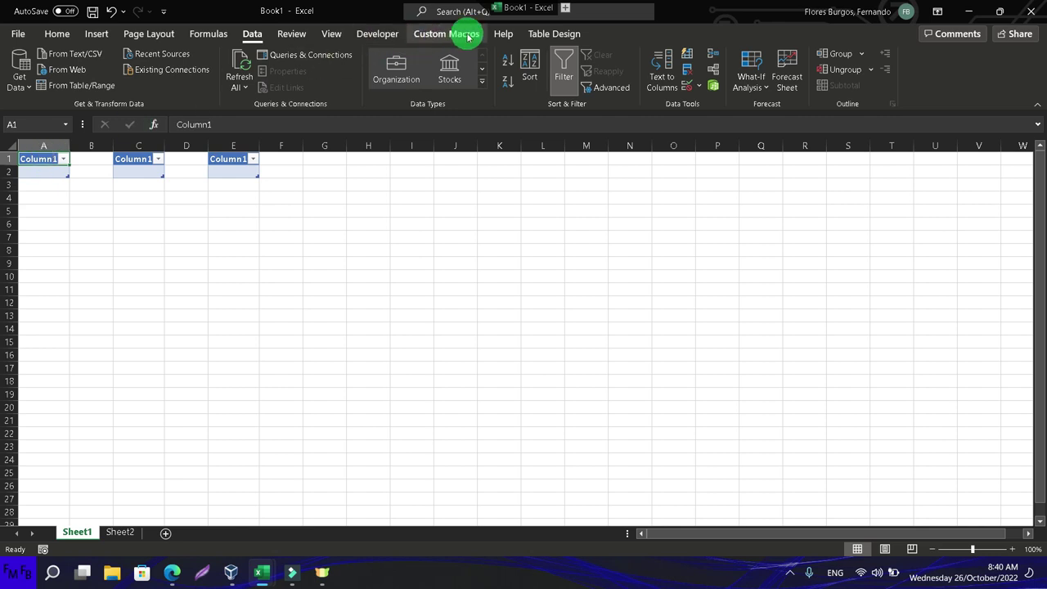
pyautogui.click(554, 33)
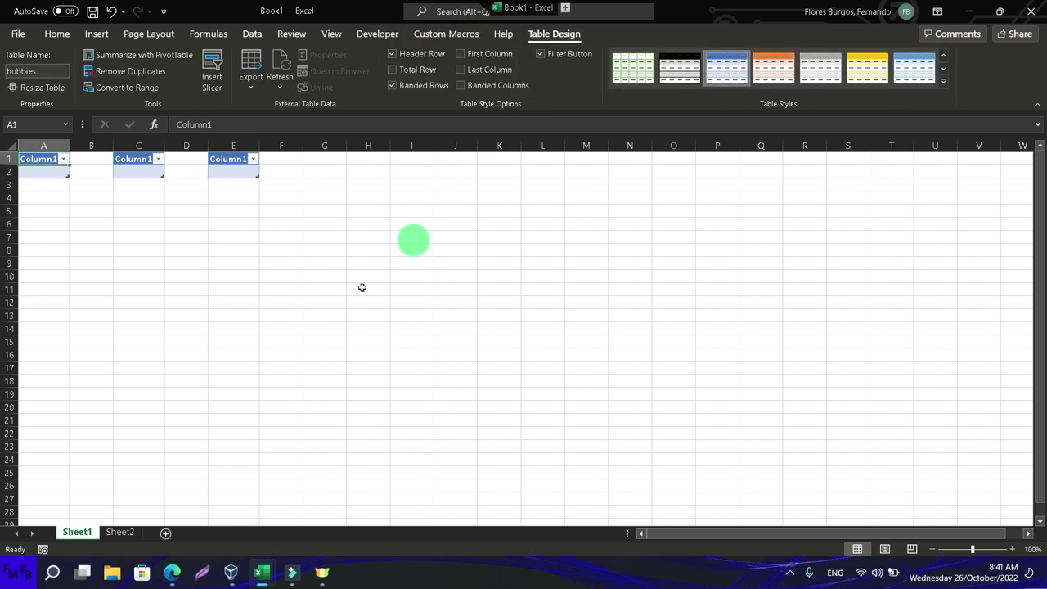
pyautogui.click(131, 532)
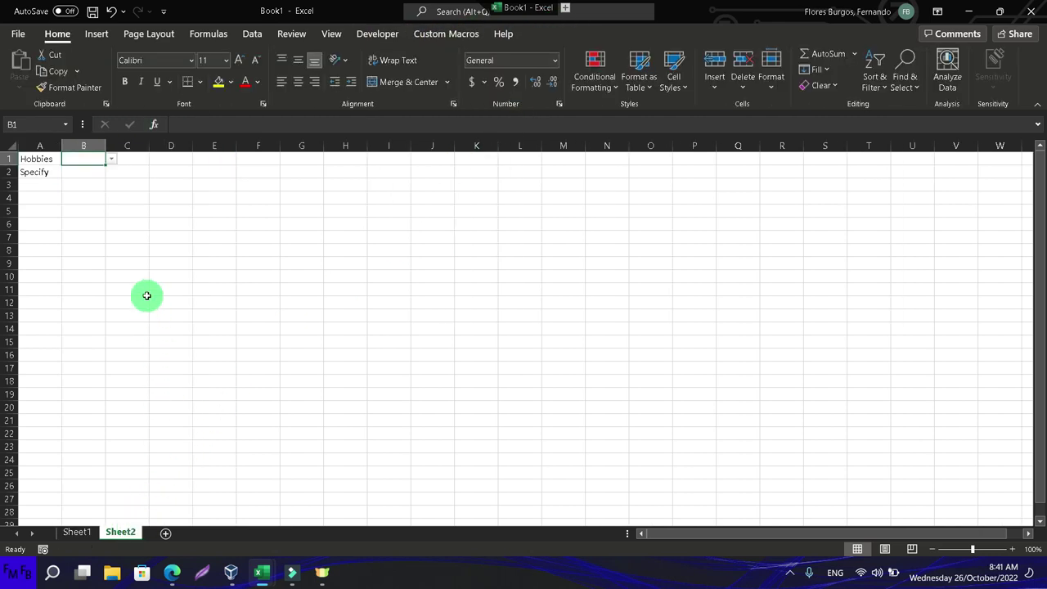
pyautogui.click(87, 171)
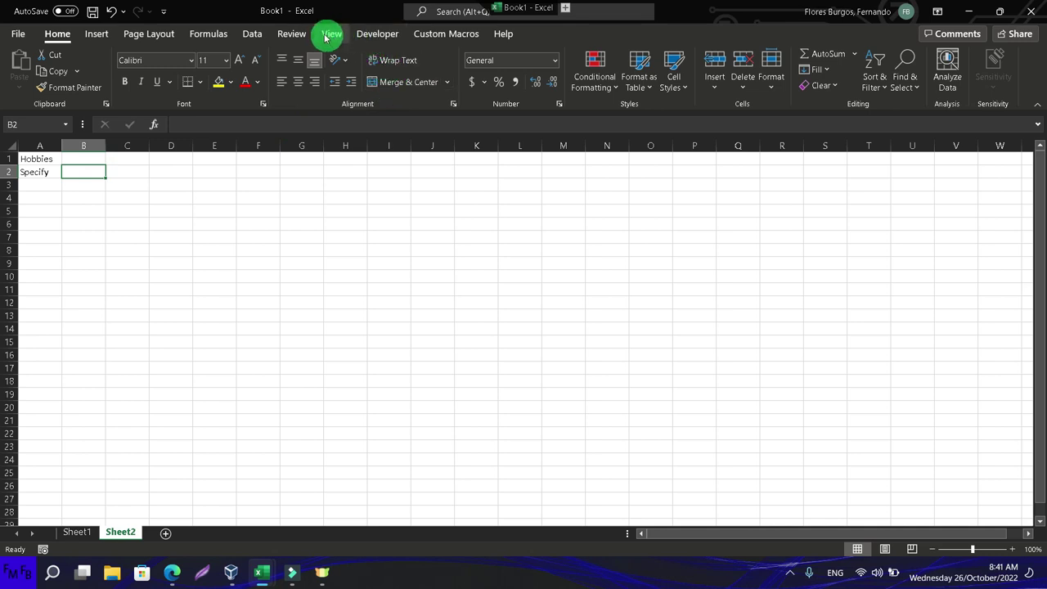
# Enter sub in A3 and move back to B2.
pyautogui.click(40, 183)
pyautogui.write('sub')
pyautogui.press('Tab')
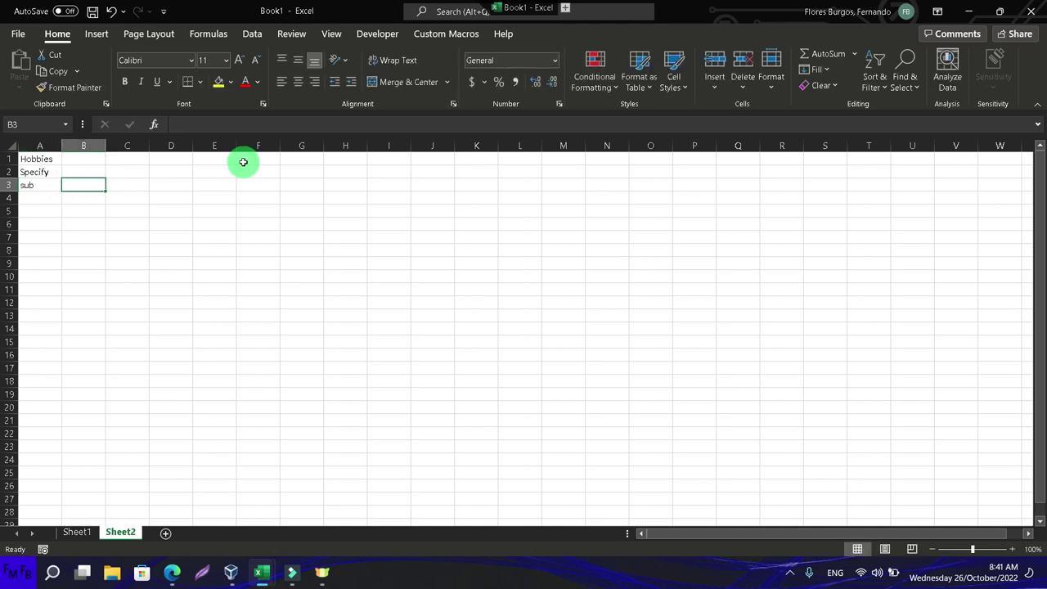
pyautogui.press('Up')
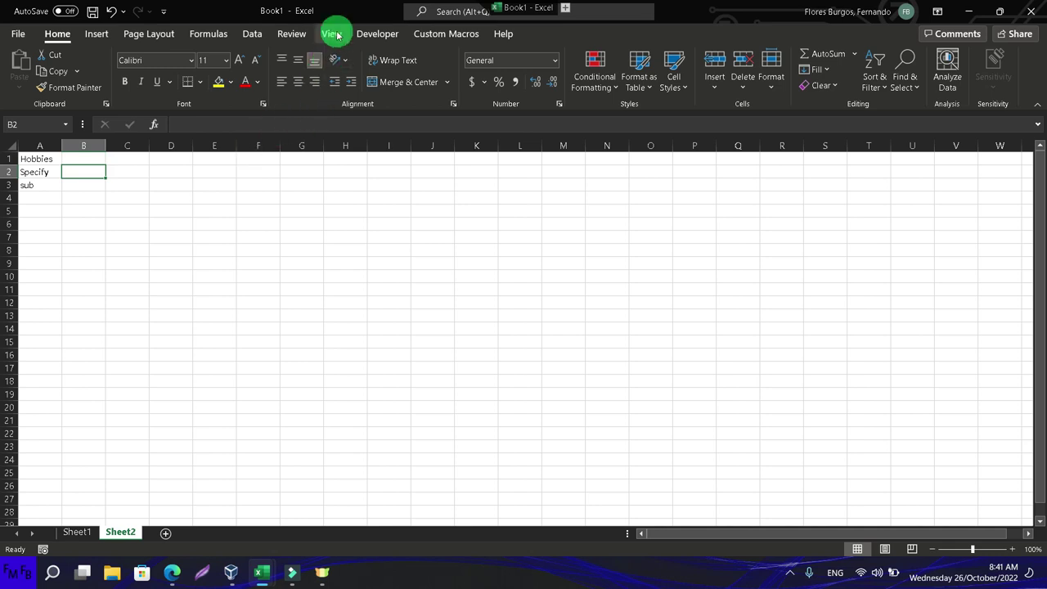
# Set B2 to a List validation with source =sports,music, which Excel rejects.
pyautogui.click(252, 33)
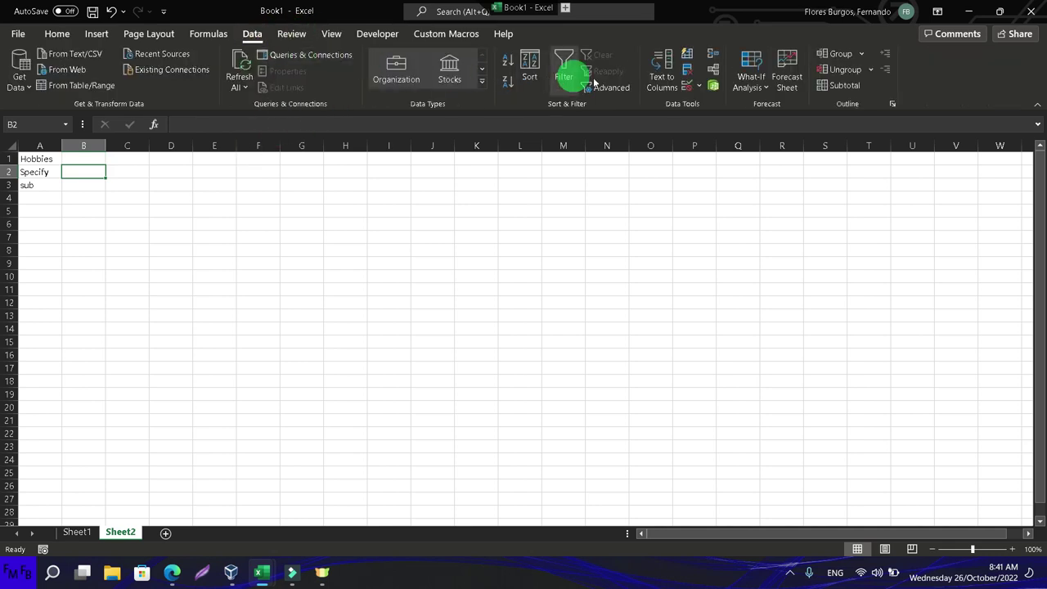
pyautogui.click(699, 86)
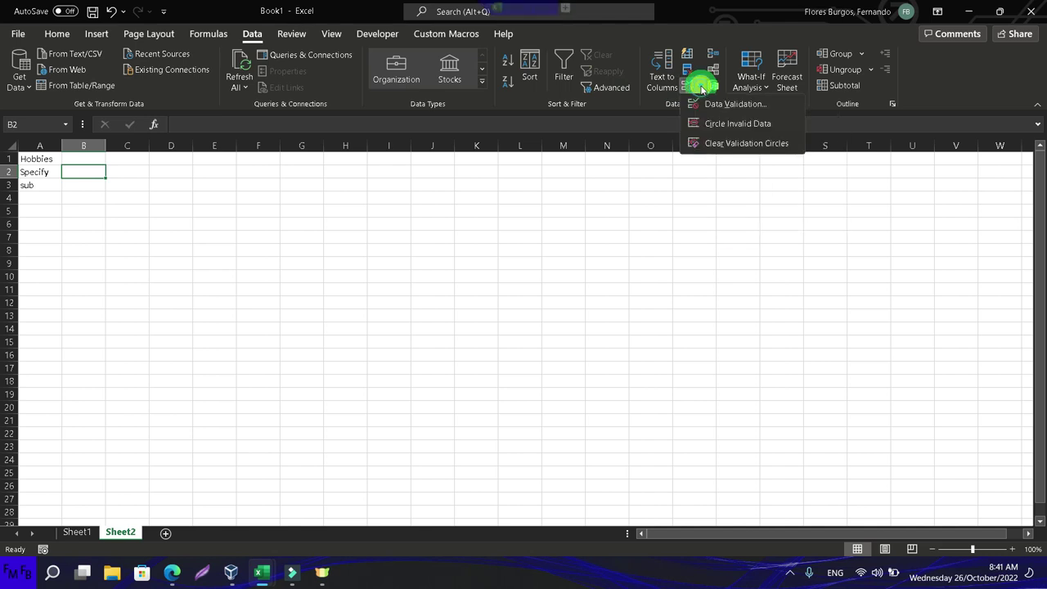
pyautogui.click(703, 104)
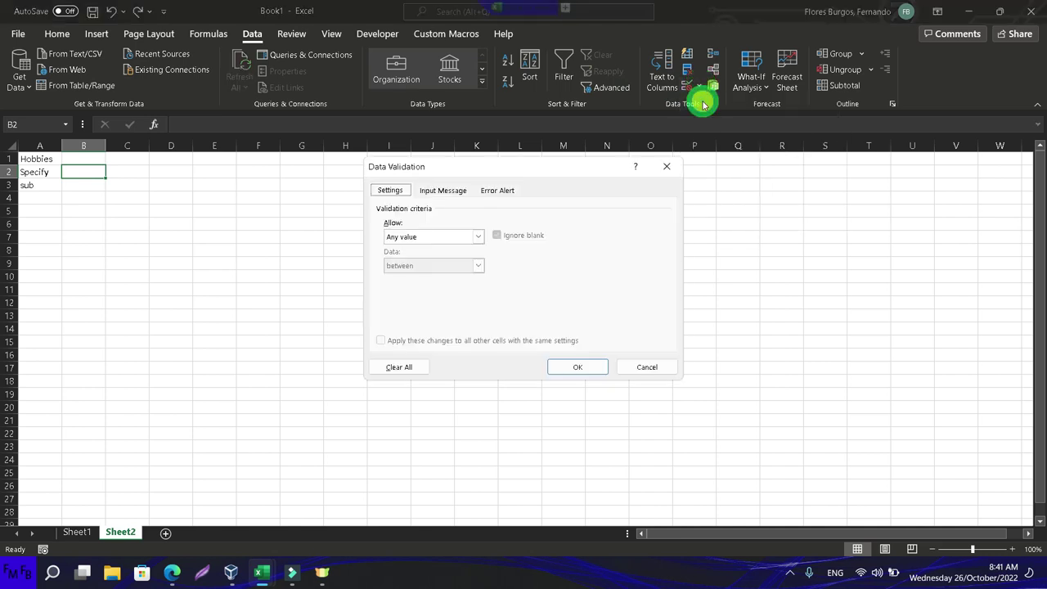
pyautogui.click(442, 237)
pyautogui.click(425, 278)
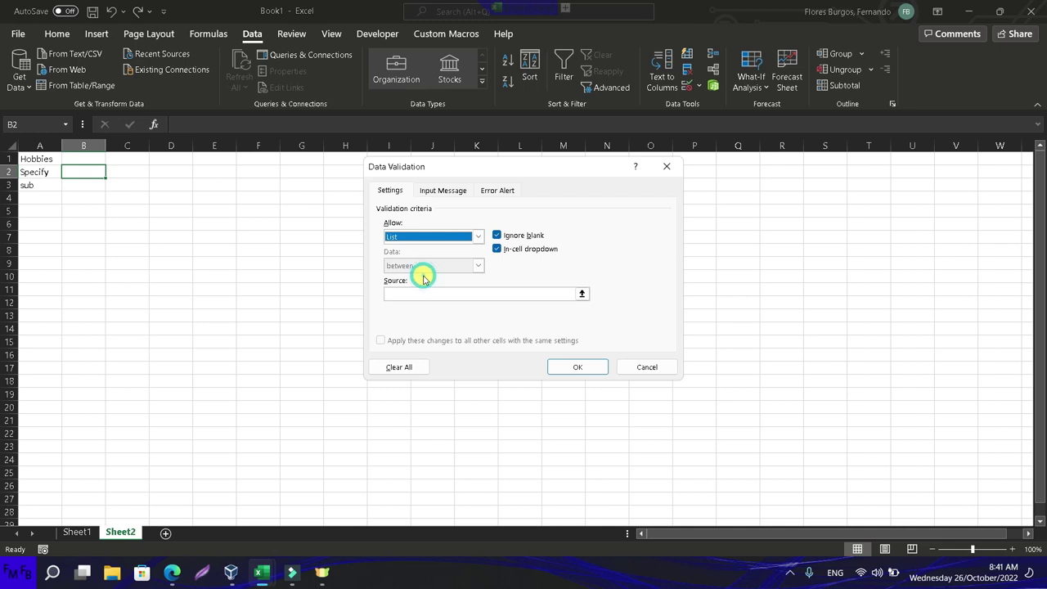
pyautogui.click(421, 292)
pyautogui.write('=indi')
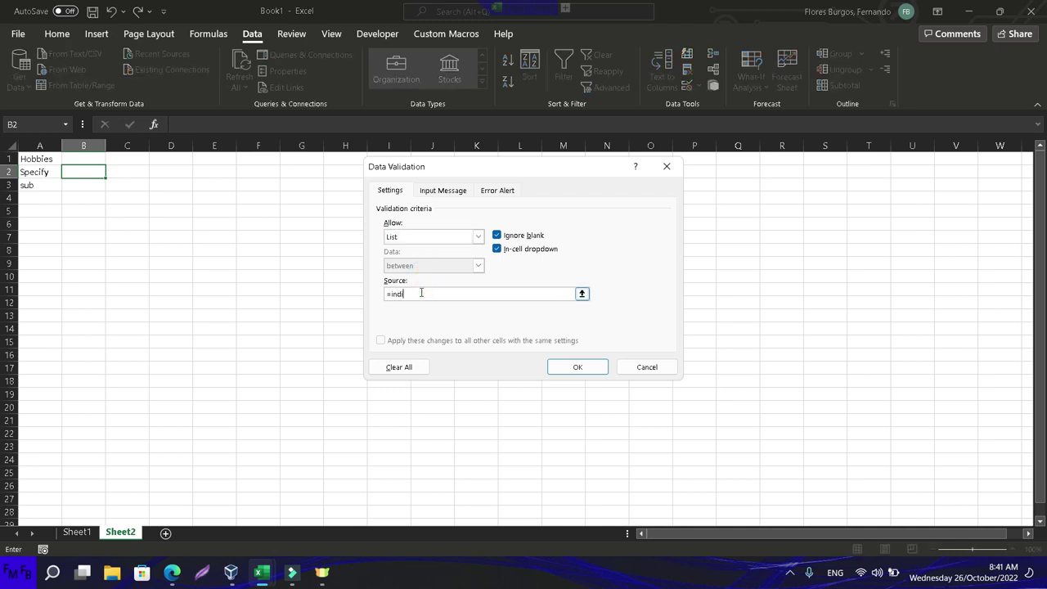
pyautogui.write('rect(')
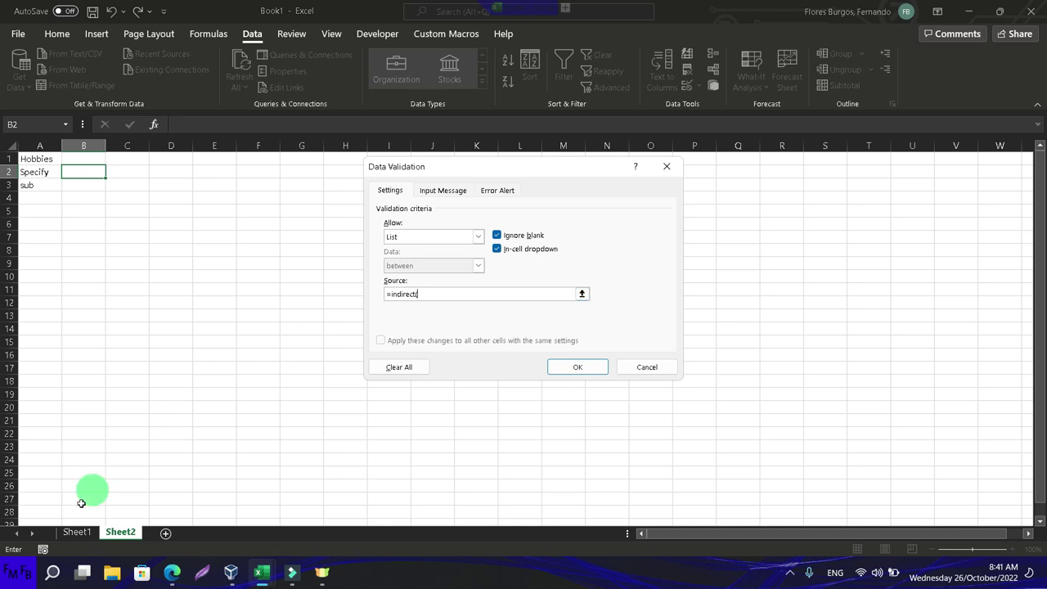
pyautogui.click(72, 532)
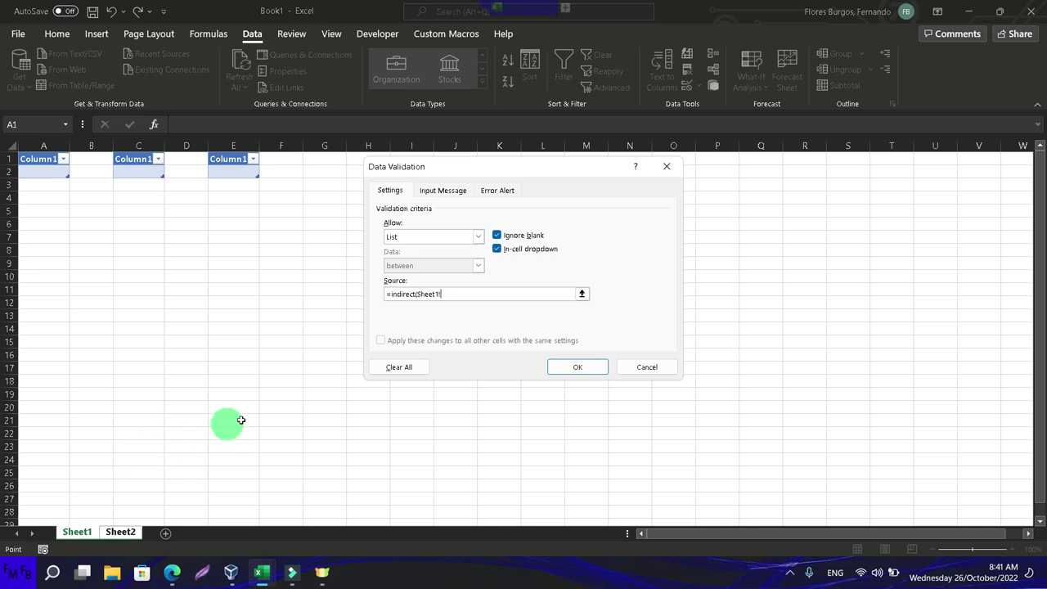
pyautogui.press('BackSpace')
pyautogui.press('BackSpace')
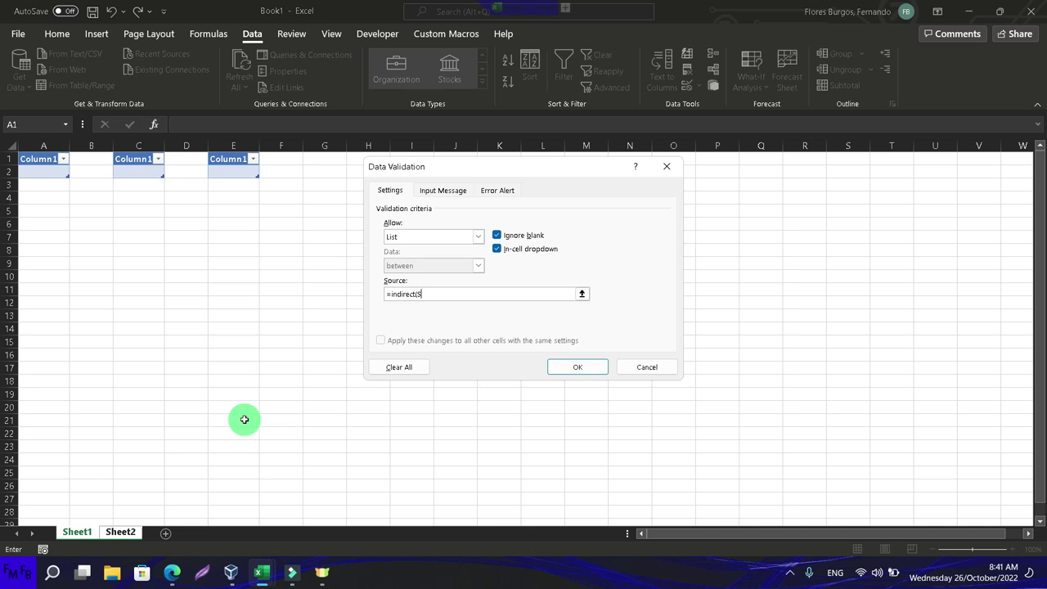
pyautogui.press('BackSpace')
pyautogui.write('"')
pyautogui.press('BackSpace')
pyautogui.press('BackSpace')
pyautogui.press('BackSpace')
pyautogui.press('BackSpace')
pyautogui.press('BackSpace')
pyautogui.press('BackSpace')
pyautogui.press('BackSpace')
pyautogui.press('BackSpace')
pyautogui.press('BackSpace')
pyautogui.press('BackSpace')
pyautogui.write('sports,')
pyautogui.write('music')
pyautogui.press('Return')
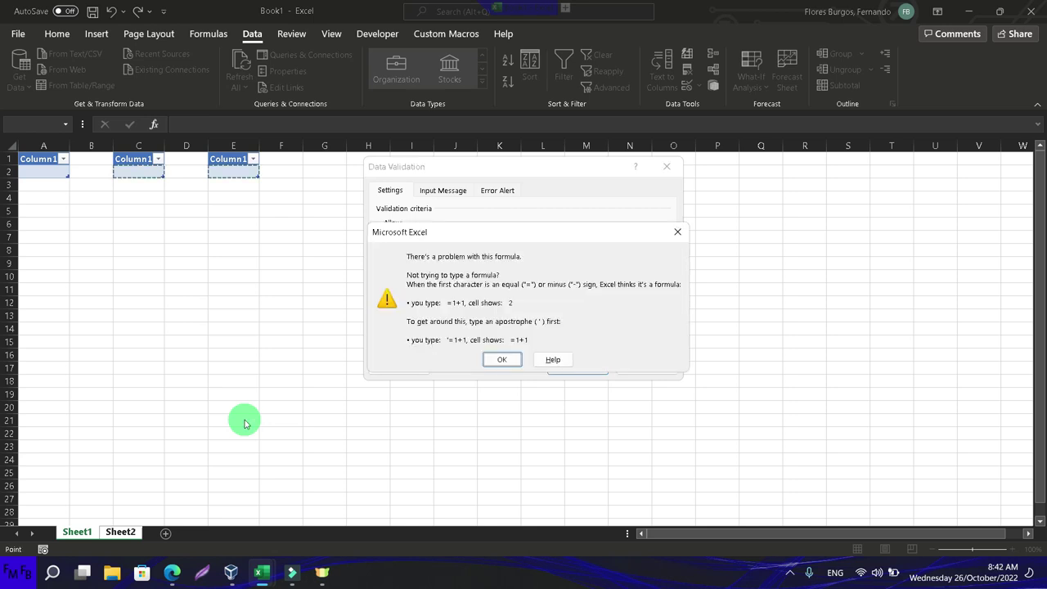
# Retry the B2 list source as sports","music, which Excel rejects again.
pyautogui.click(511, 360)
pyautogui.click(459, 294)
pyautogui.press('BackSpace')
pyautogui.press('BackSpace')
pyautogui.press('BackSpace')
pyautogui.press('BackSpace')
pyautogui.press('BackSpace')
pyautogui.press('BackSpace')
pyautogui.press('BackSpace')
pyautogui.press('BackSpace')
pyautogui.press('BackSpace')
pyautogui.press('BackSpace')
pyautogui.press('BackSpace')
pyautogui.write('="')
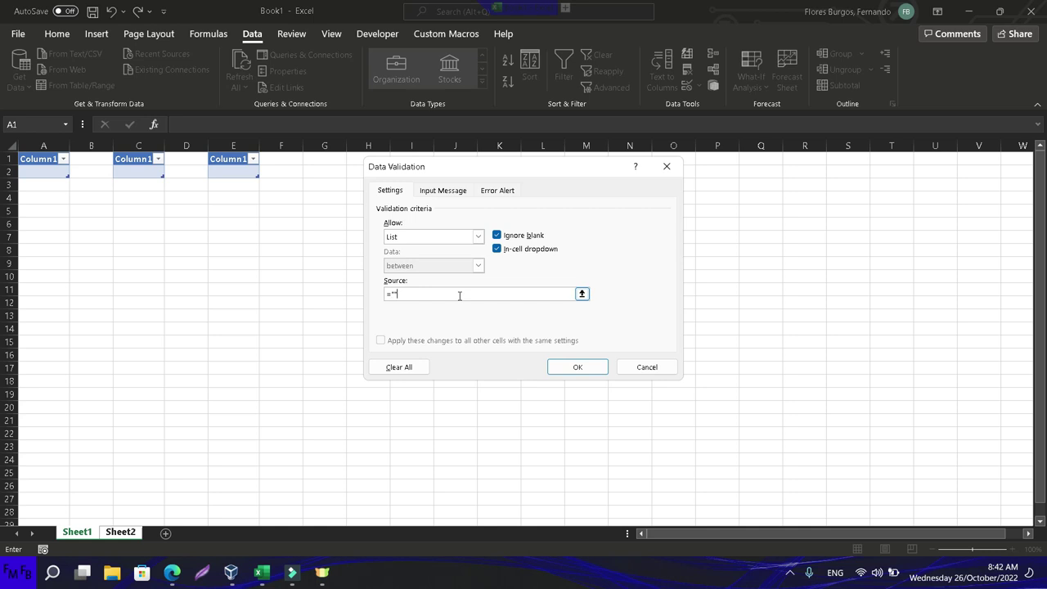
pyautogui.write('+')
pyautogui.press('Up')
pyautogui.press('BackSpace')
pyautogui.press('BackSpace')
pyautogui.press('BackSpace')
pyautogui.press('BackSpace')
pyautogui.press('BackSpace')
pyautogui.press('BackSpace')
pyautogui.press('BackSpace')
pyautogui.press('BackSpace')
pyautogui.press('BackSpace')
pyautogui.press('BackSpace')
pyautogui.press('BackSpace')
pyautogui.press('BackSpace')
pyautogui.press('BackSpace')
pyautogui.write('sports')
pyautogui.write('","music')
pyautogui.click(573, 366)
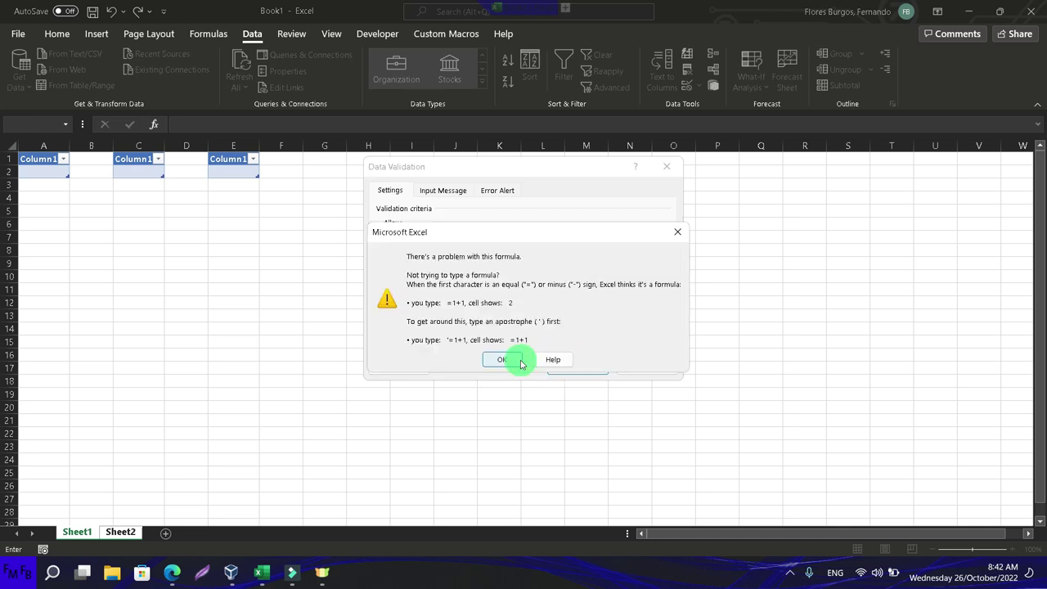
pyautogui.click(502, 360)
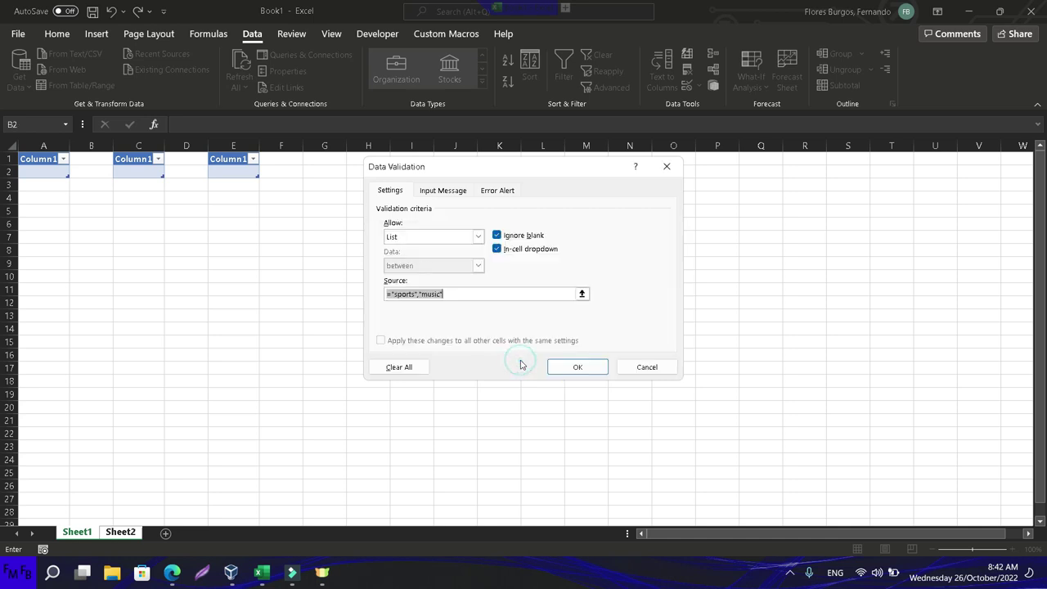
# Try a deportes and musica list source, dismissing the formula warning again.
pyautogui.click(489, 299)
pyautogui.press('BackSpace')
pyautogui.press('BackSpace')
pyautogui.press('BackSpace')
pyautogui.press('BackSpace')
pyautogui.press('BackSpace')
pyautogui.press('BackSpace')
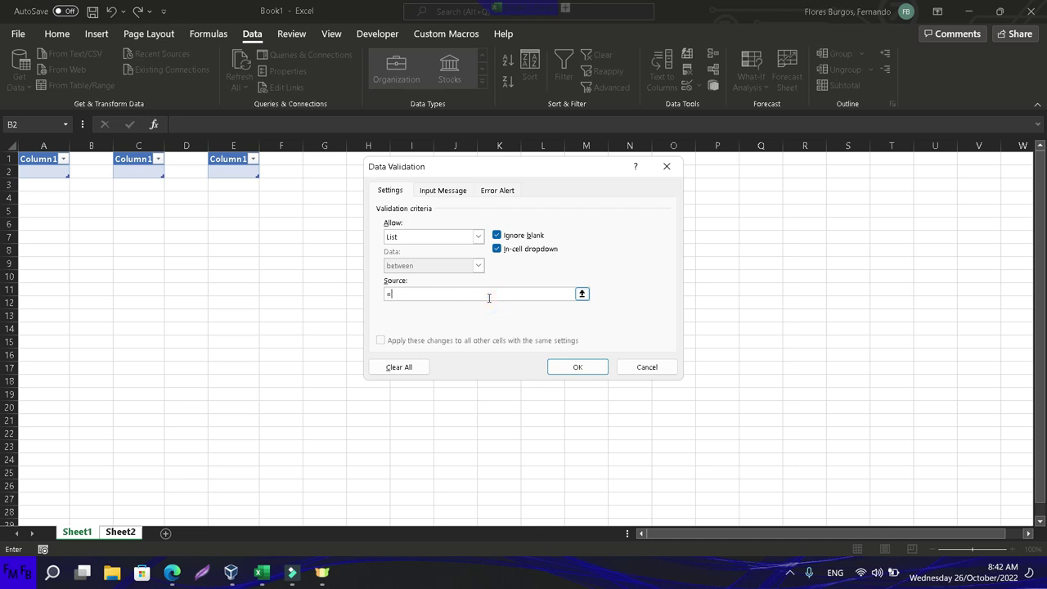
pyautogui.write('"sports')
pyautogui.press('BackSpace')
pyautogui.press('BackSpace')
pyautogui.press('BackSpace')
pyautogui.press('BackSpace')
pyautogui.press('BackSpace')
pyautogui.write('deportes')
pyautogui.press('BackSpace')
pyautogui.press('BackSpace')
pyautogui.press('BackSpace')
pyautogui.press('BackSpace')
pyautogui.press('BackSpace')
pyautogui.press('BackSpace')
pyautogui.press('BackSpace')
pyautogui.press('BackSpace')
pyautogui.write('deportes"')
pyautogui.write('+')
pyautogui.press('Up')
pyautogui.press('Left')
pyautogui.press('BackSpace')
pyautogui.press('BackSpace')
pyautogui.press('BackSpace')
pyautogui.press('BackSpace')
pyautogui.press('BackSpace')
pyautogui.press('BackSpace')
pyautogui.press('BackSpace')
pyautogui.press('BackSpace')
pyautogui.press('BackSpace')
pyautogui.press('BackSpace')
pyautogui.press('BackSpace')
pyautogui.press('BackSpace')
pyautogui.write('music')
pyautogui.write('a')
pyautogui.press('Return')
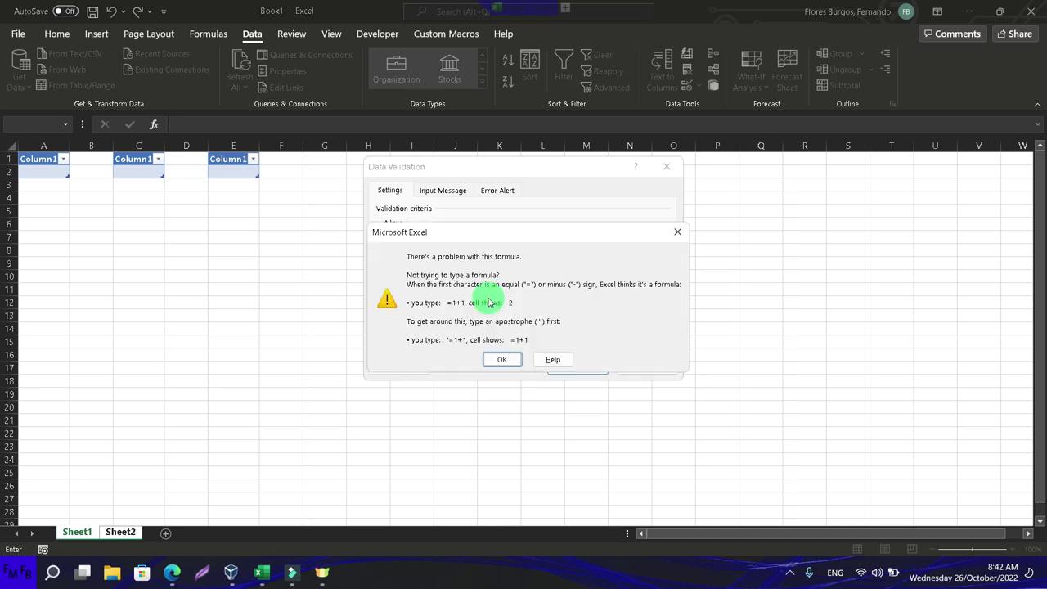
pyautogui.press('Return')
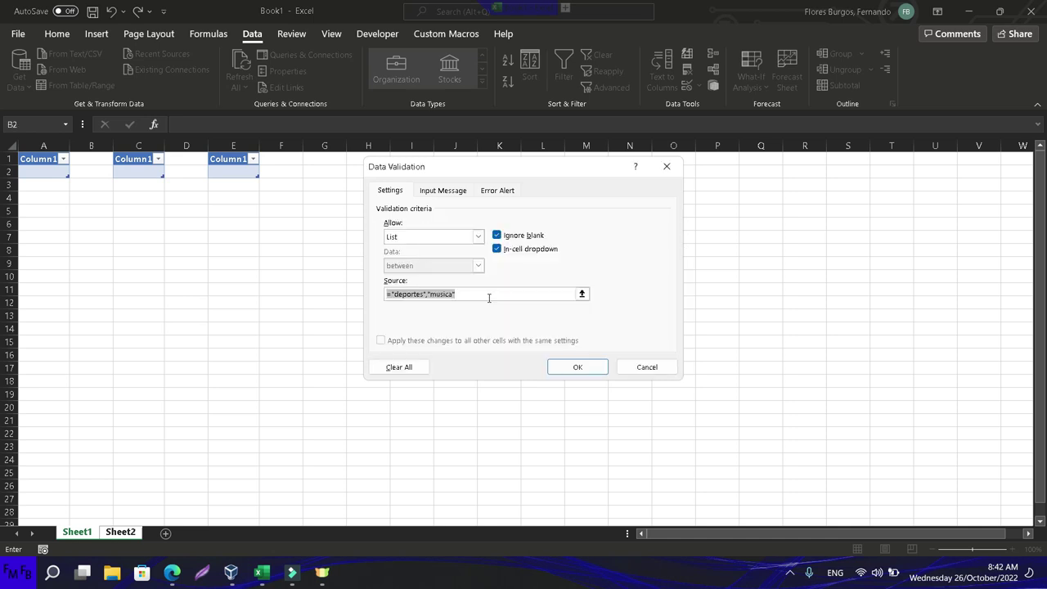
# Retype the source as a sports and music list and apply it to B2.
pyautogui.press('Up')
pyautogui.press('BackSpace')
pyautogui.press('BackSpace')
pyautogui.press('BackSpace')
pyautogui.press('BackSpace')
pyautogui.press('BackSpace')
pyautogui.press('BackSpace')
pyautogui.press('BackSpace')
pyautogui.press('BackSpace')
pyautogui.press('BackSpace')
pyautogui.press('BackSpace')
pyautogui.press('BackSpace')
pyautogui.write('deportes,')
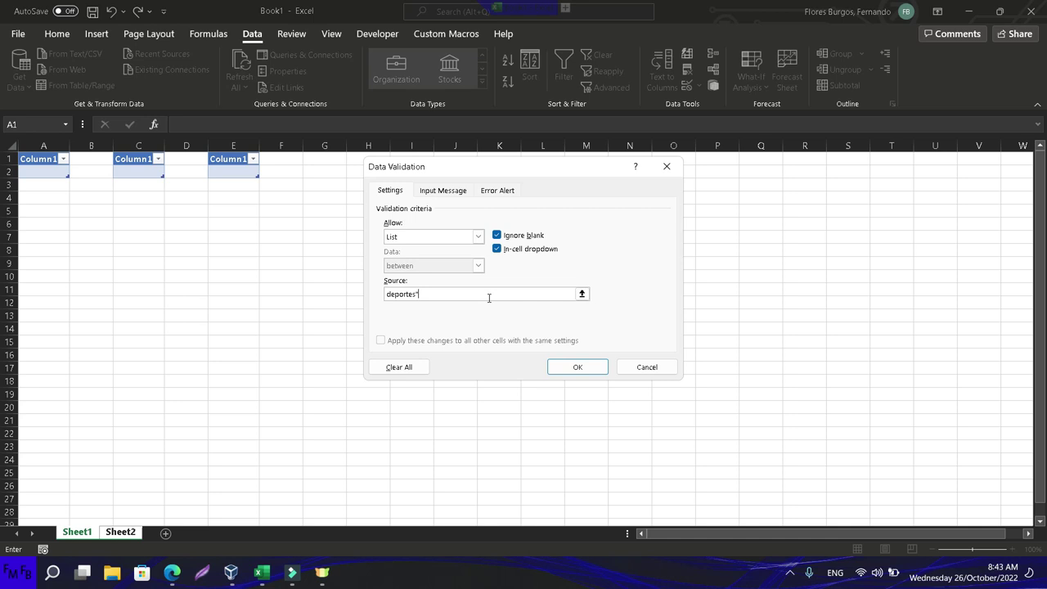
pyautogui.write('musica')
pyautogui.press('BackSpace')
pyautogui.press('BackSpace')
pyautogui.press('BackSpace')
pyautogui.write('spo')
pyautogui.write('tsmusic')
pyautogui.press('Return')
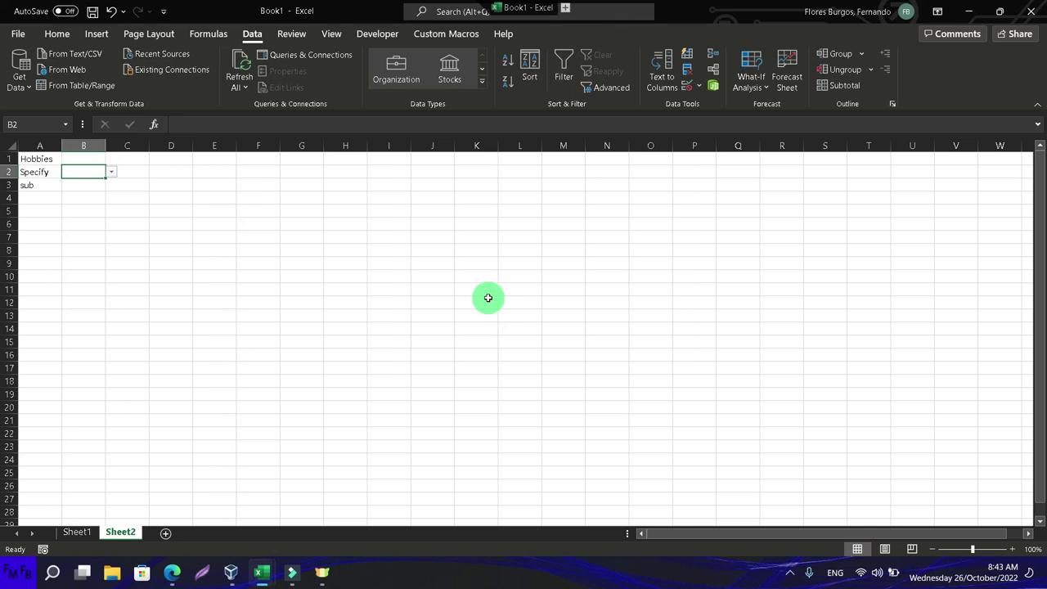
# Test B2's dropdown choices, then select B3.
pyautogui.click(112, 171)
pyautogui.click(115, 172)
pyautogui.click(101, 183)
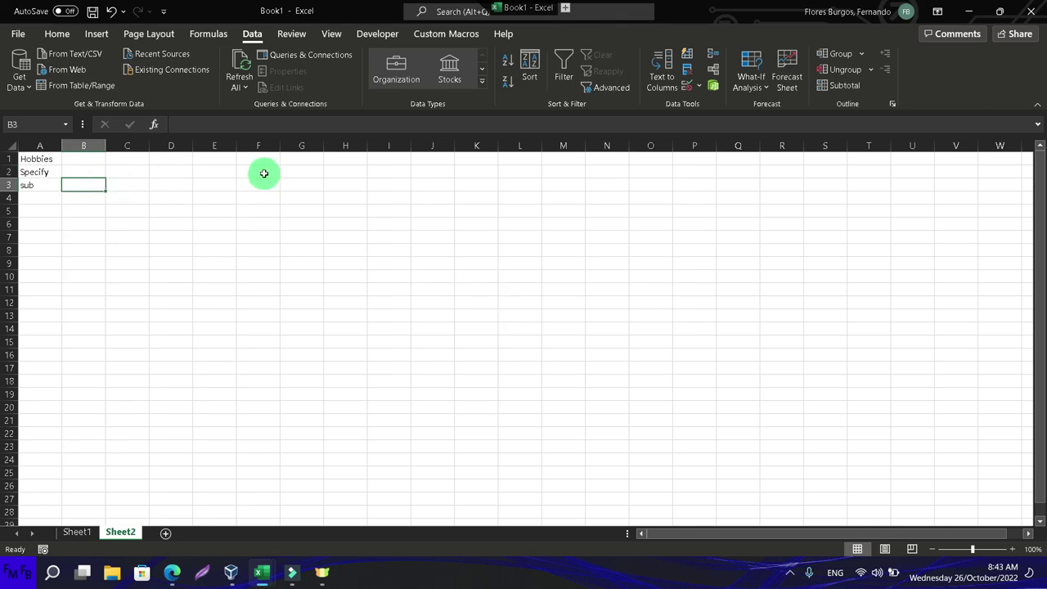
pyautogui.click(92, 168)
pyautogui.click(87, 183)
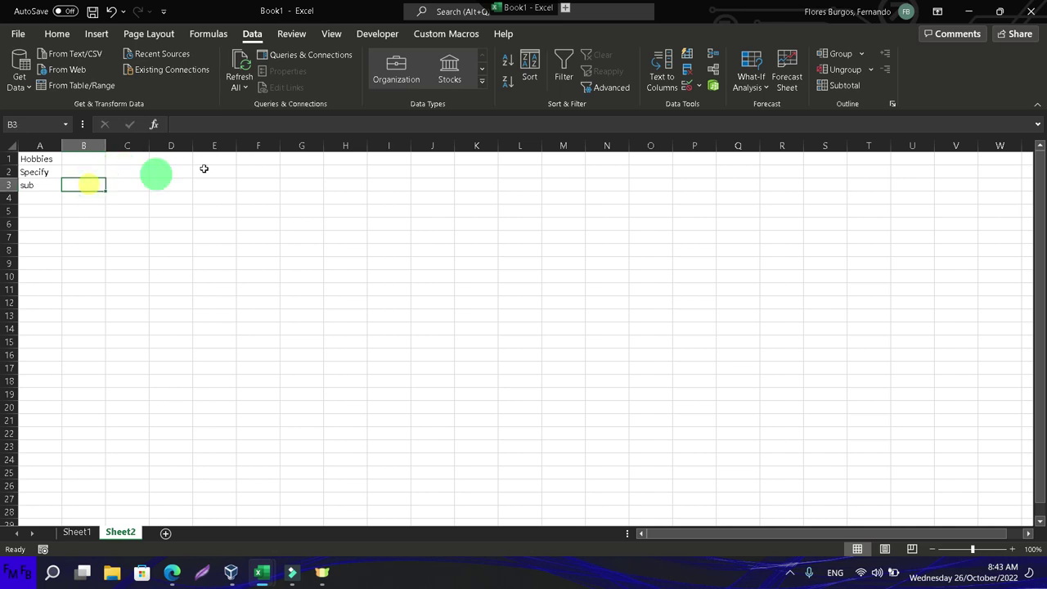
# Give B3 a List validation sourced from =INDIRECT($B$2), accepting the error prompt, then return to Sheet1.
pyautogui.click(699, 85)
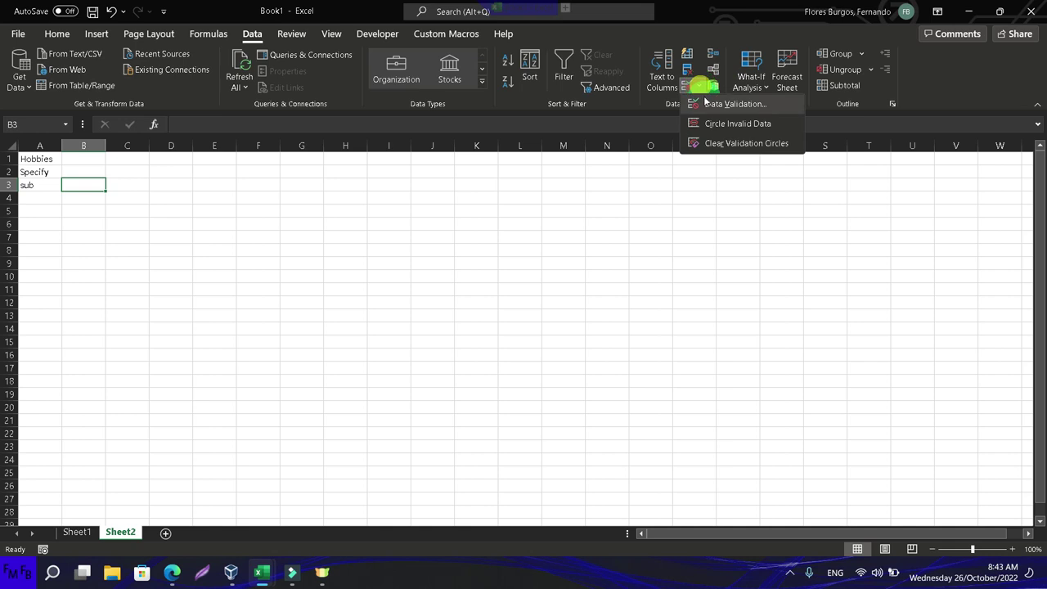
pyautogui.click(697, 104)
pyautogui.click(477, 237)
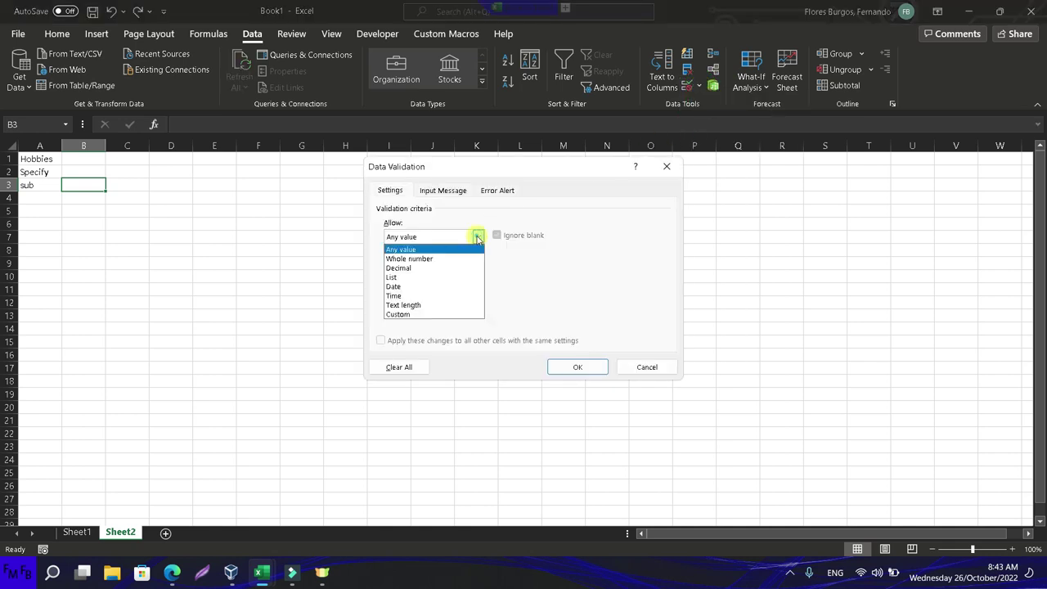
pyautogui.click(441, 276)
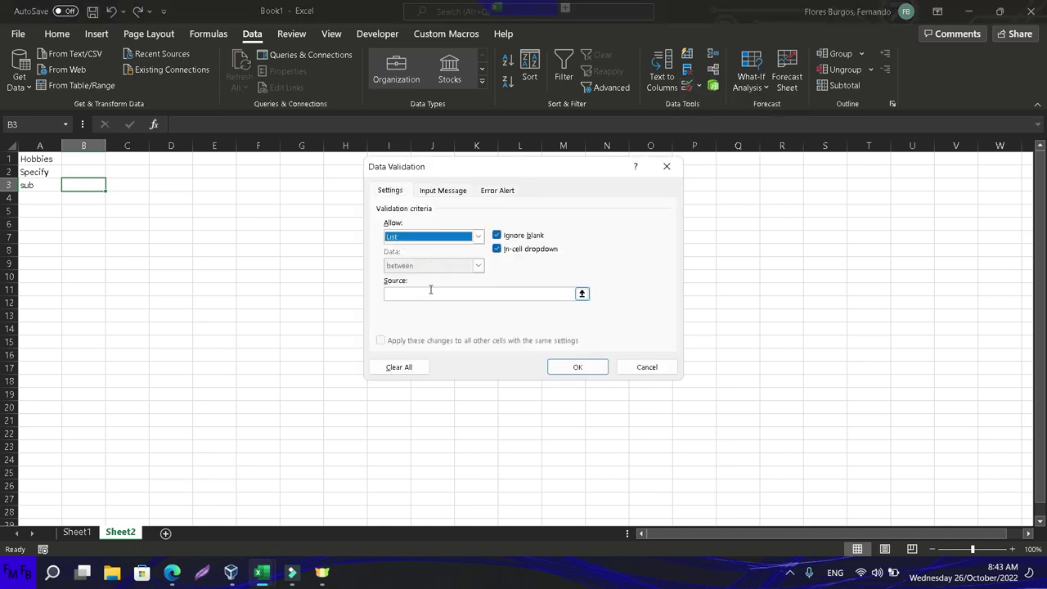
pyautogui.click(430, 291)
pyautogui.write('ndirect(')
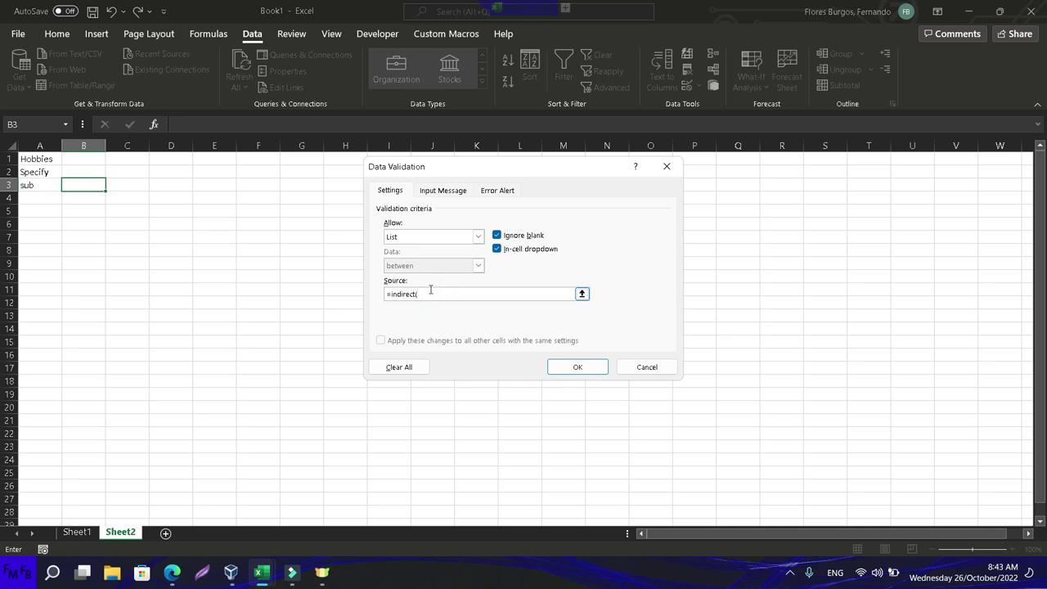
pyautogui.click(75, 172)
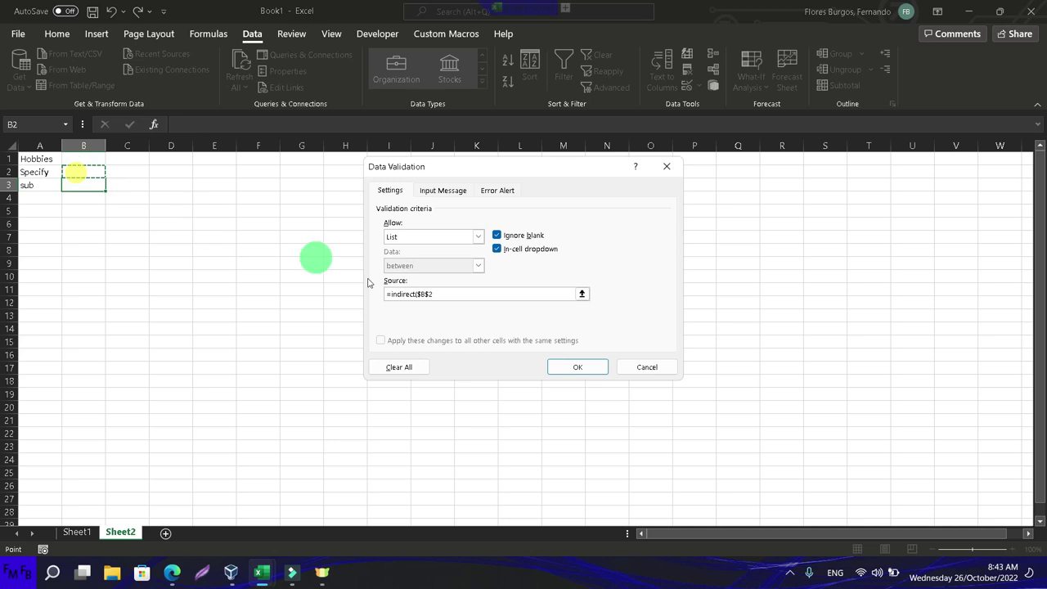
pyautogui.click(494, 292)
pyautogui.write(')')
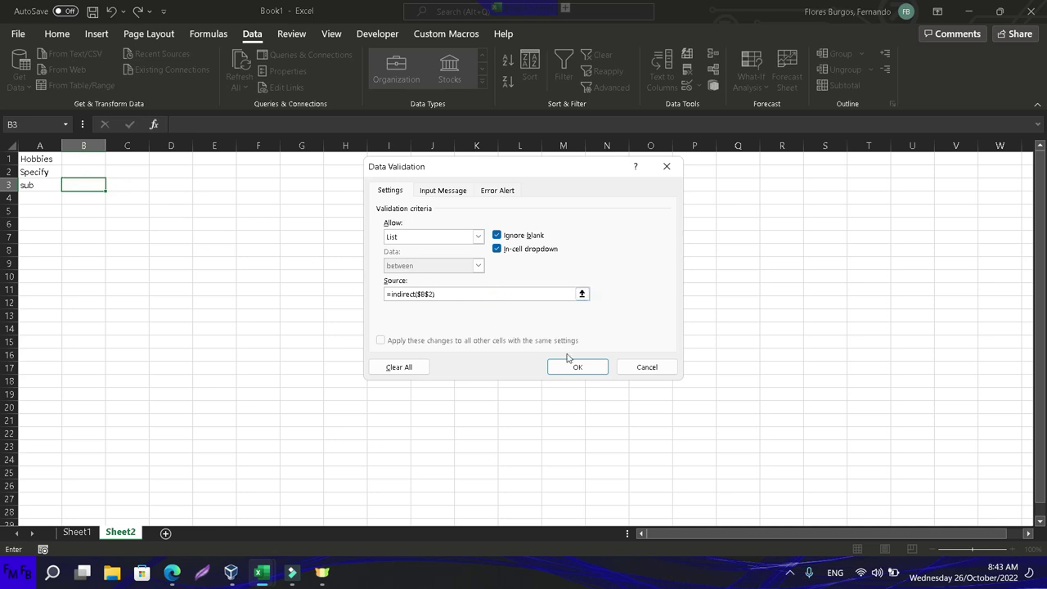
pyautogui.click(575, 370)
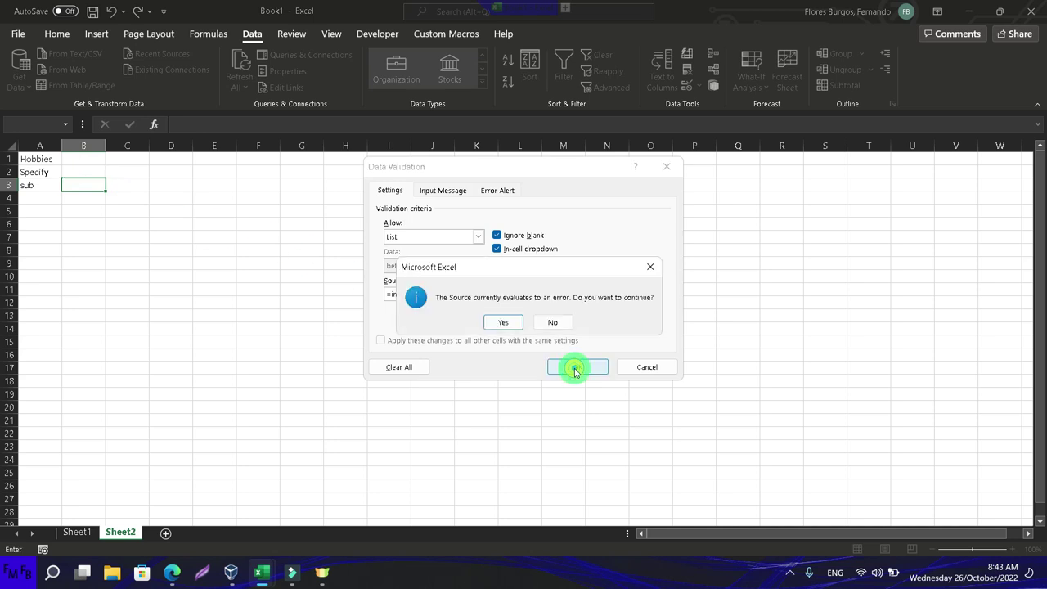
pyautogui.click(520, 325)
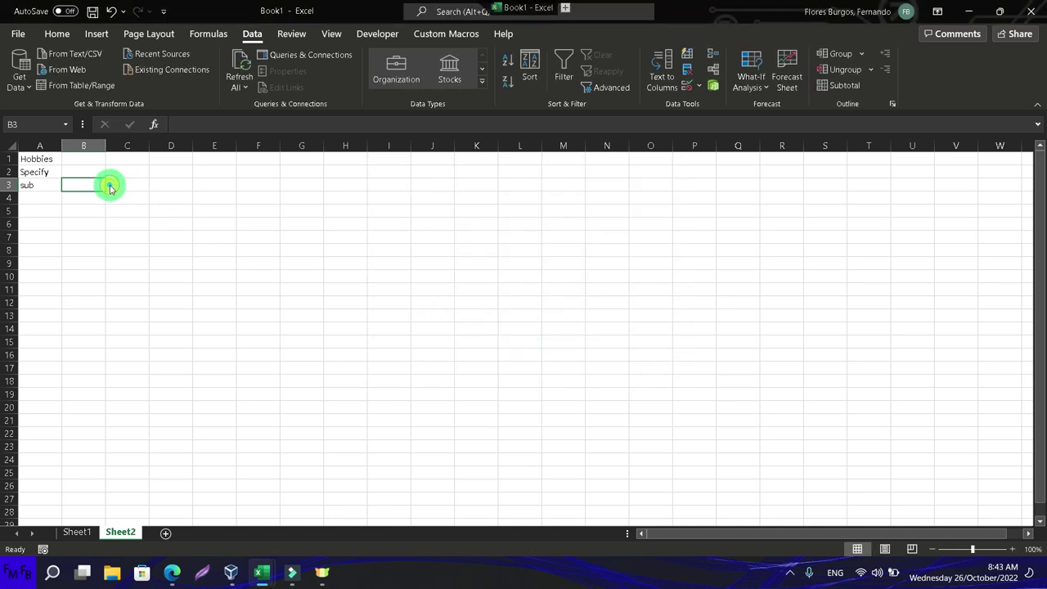
pyautogui.click(81, 531)
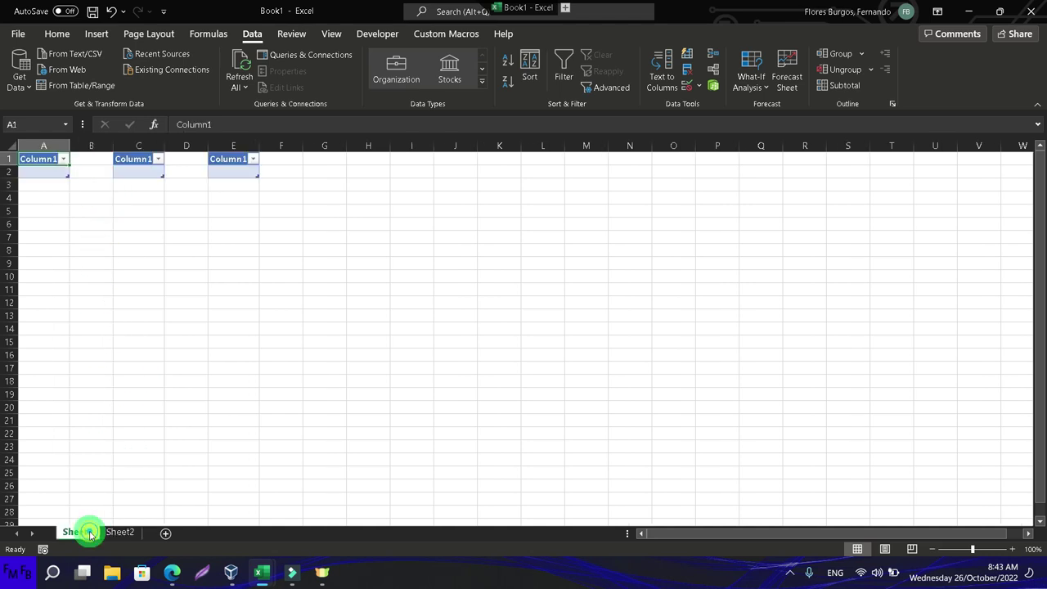
pyautogui.click(58, 174)
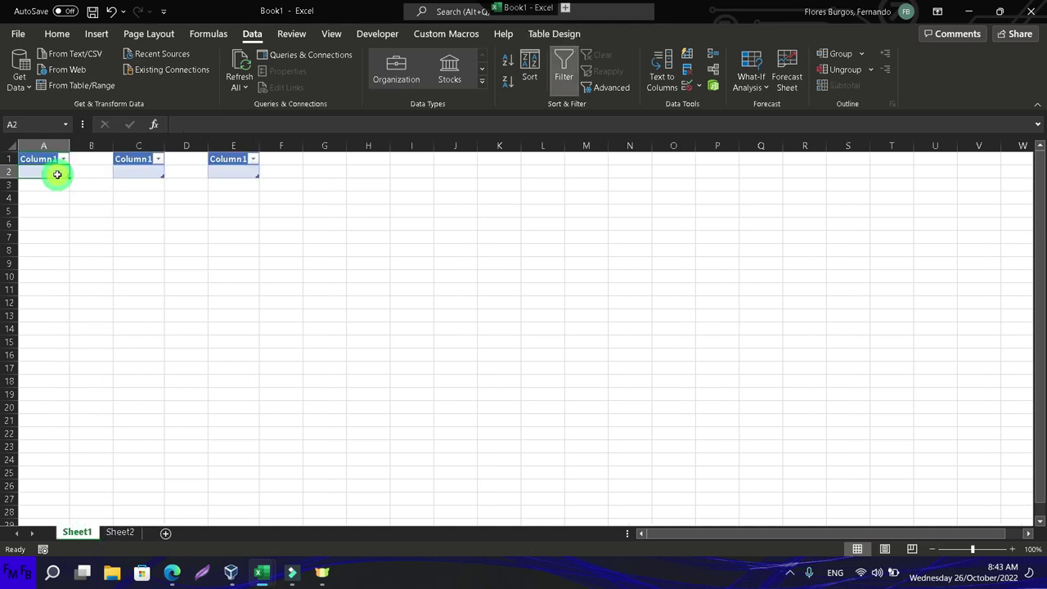
# Enter the categories sports and music in A2 and A3.
pyautogui.write('sports')
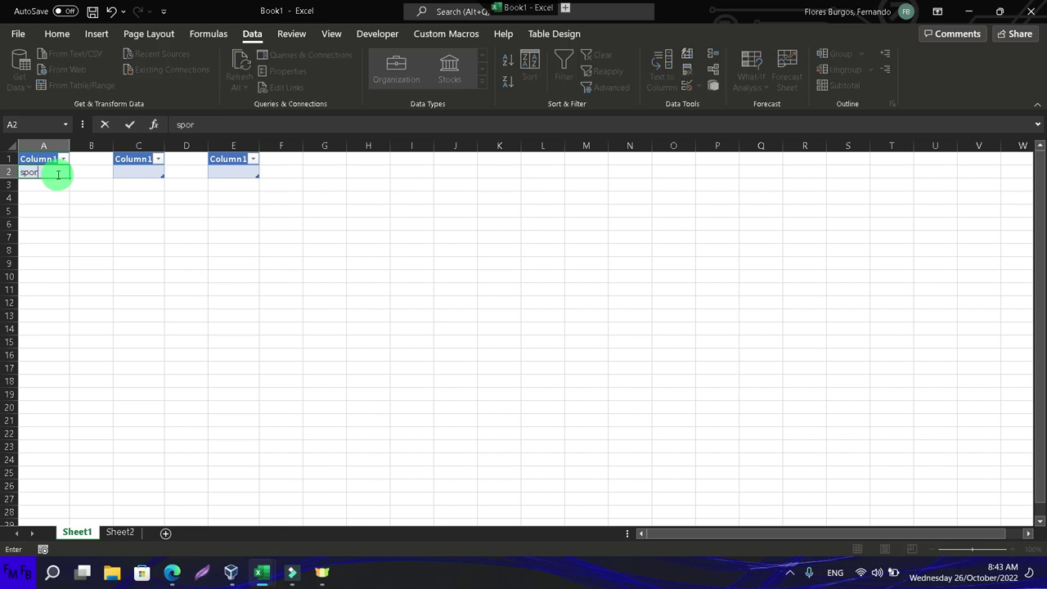
pyautogui.press('Return')
pyautogui.write('music')
pyautogui.press('Return')
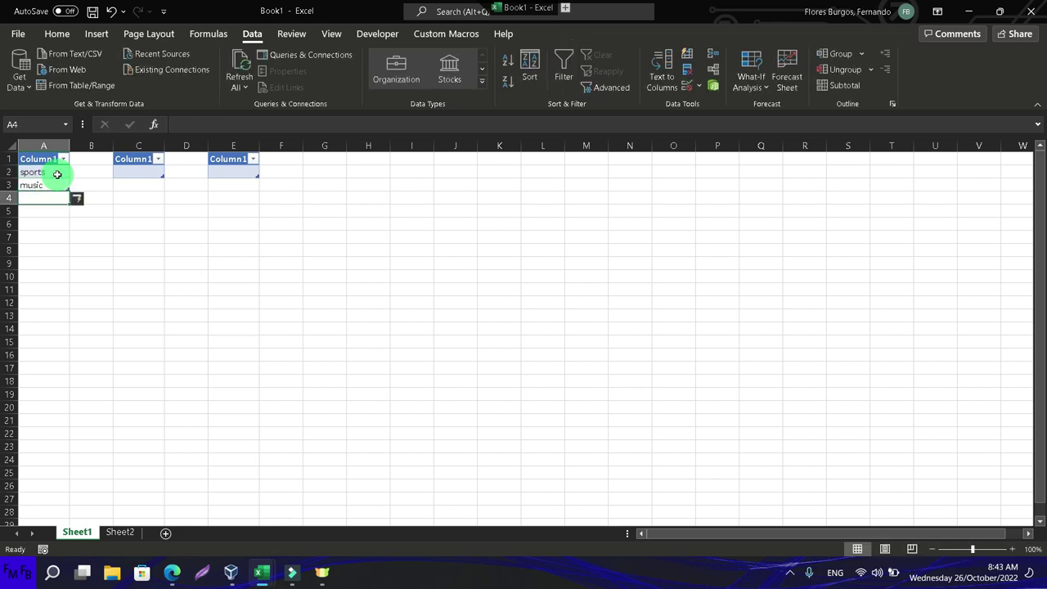
# Check the names of the second and third tables on Table Design.
pyautogui.click(133, 160)
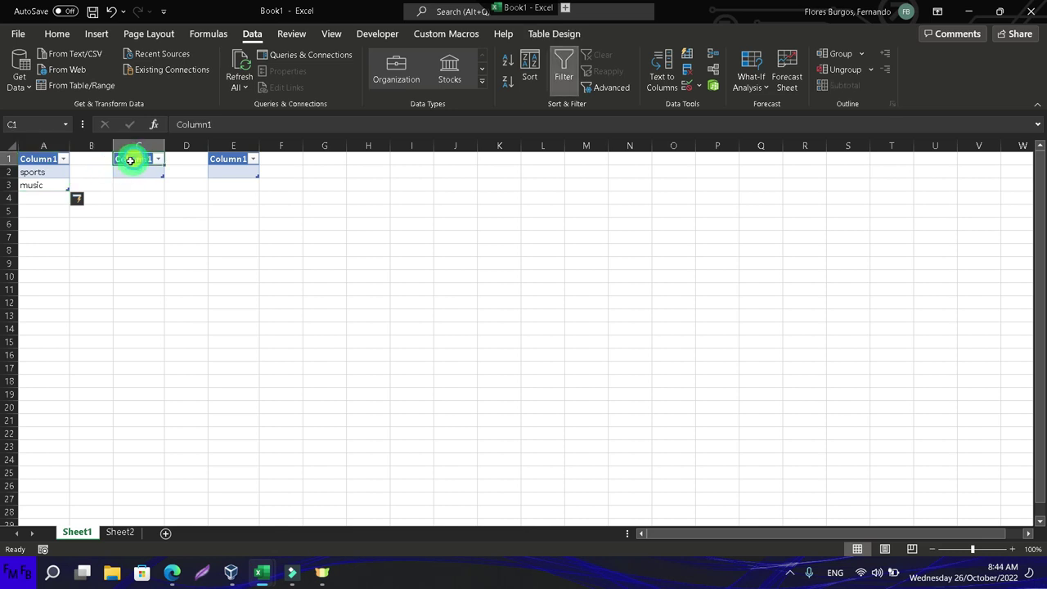
pyautogui.click(456, 36)
pyautogui.click(554, 33)
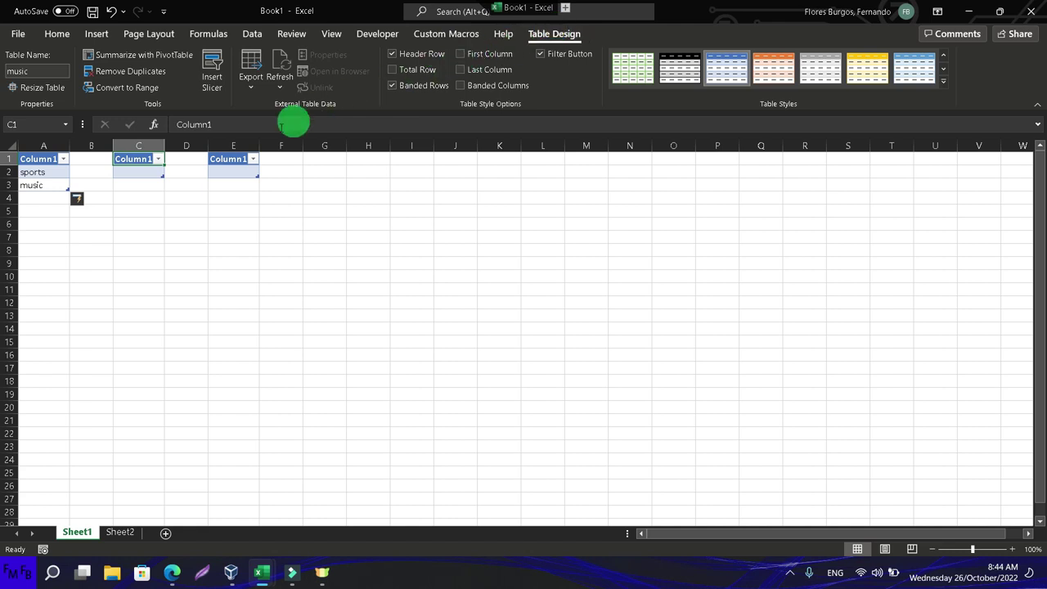
pyautogui.click(234, 153)
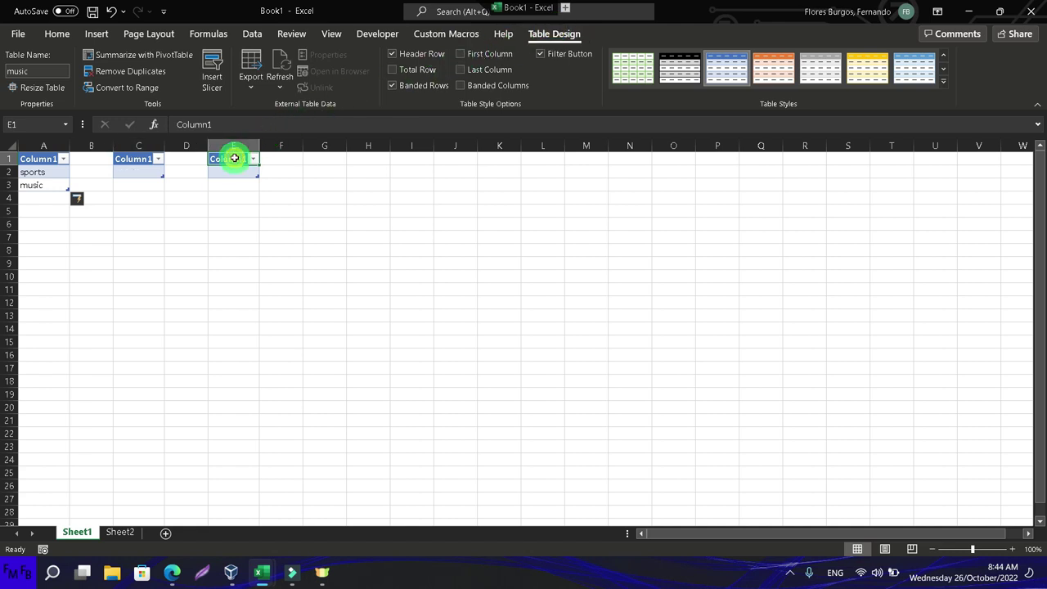
pyautogui.click(128, 158)
# Enter mana, heroes silencio and soda estereo in C2:C4 of the music table.
pyautogui.click(126, 172)
pyautogui.write('mana')
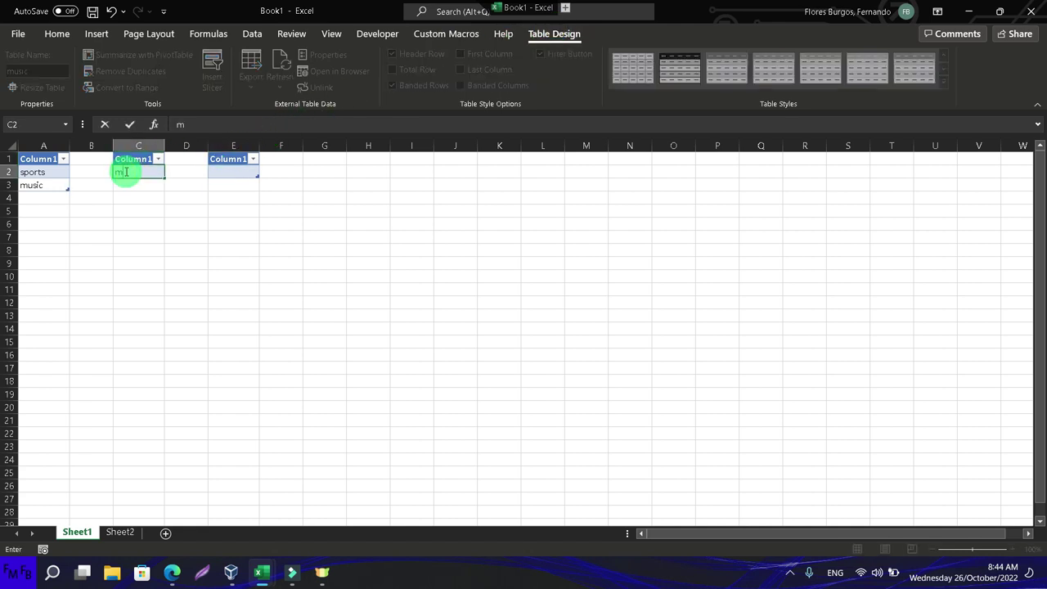
pyautogui.press('Return')
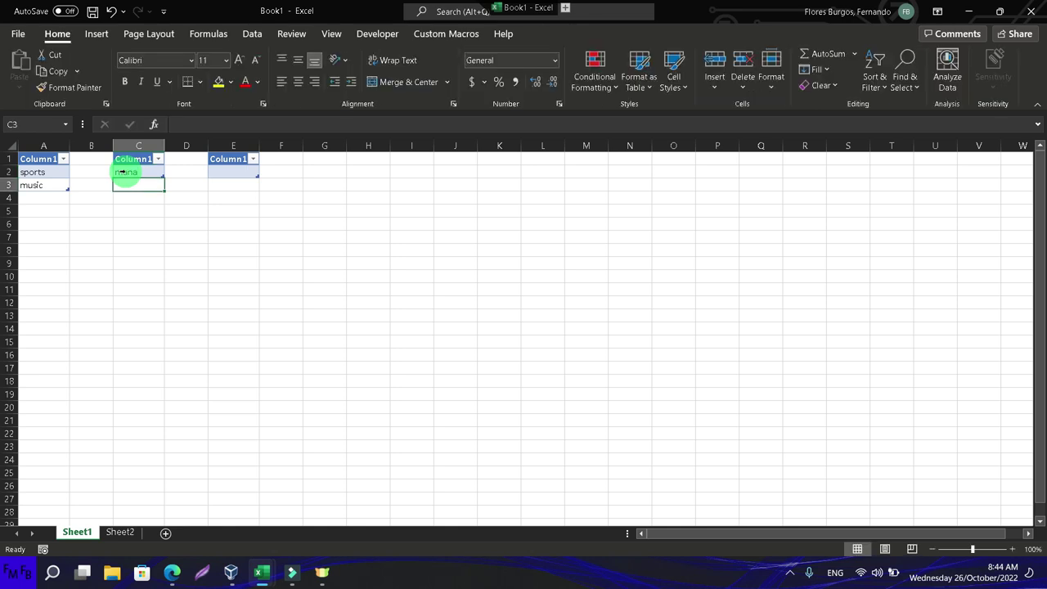
pyautogui.write('heroes silencio')
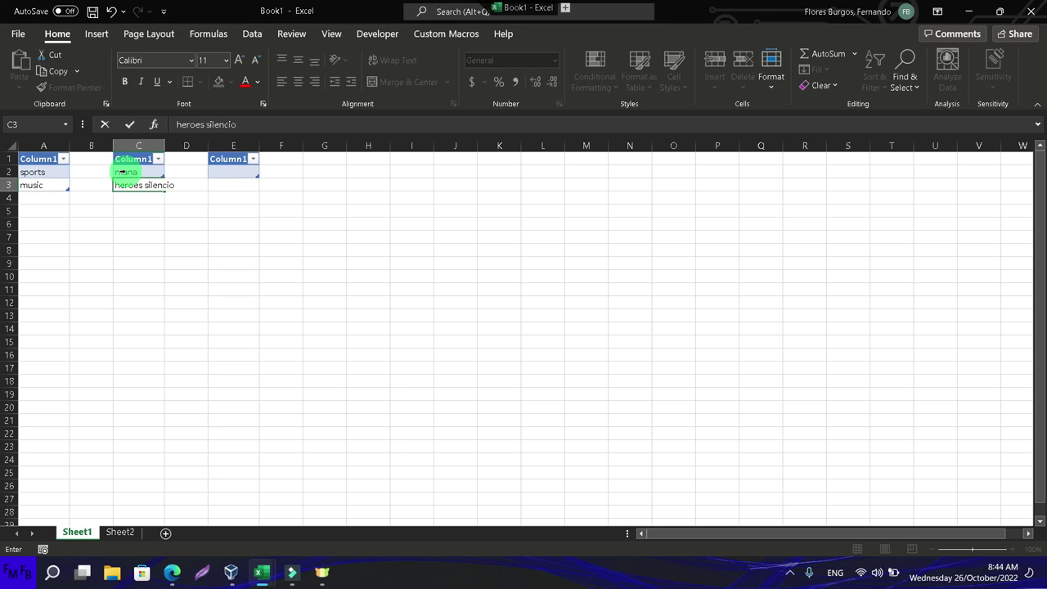
pyautogui.press('Return')
pyautogui.write('soda ')
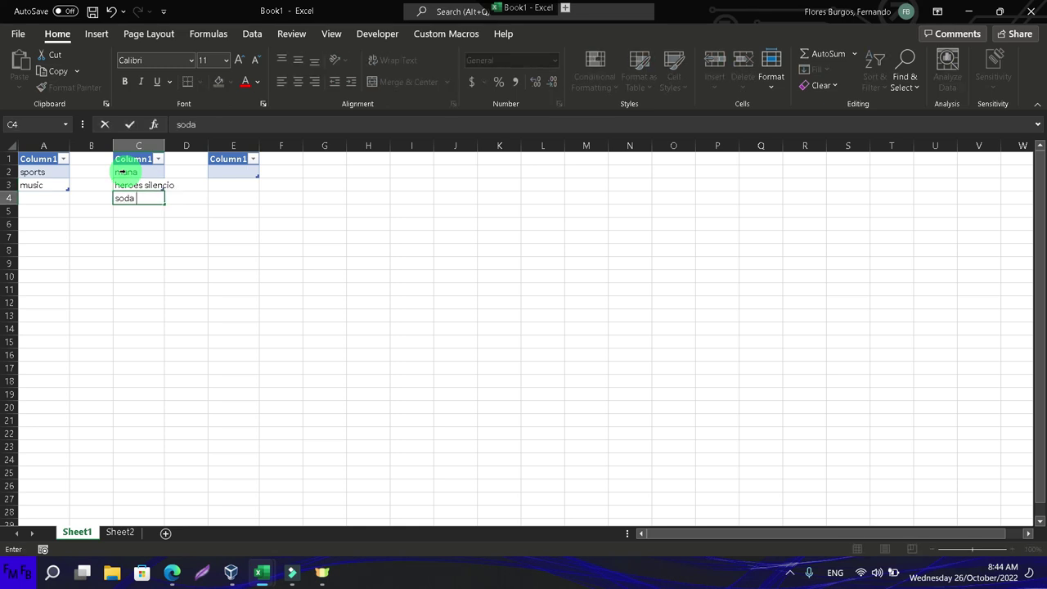
pyautogui.write('estereo')
pyautogui.press('Tab')
pyautogui.press('Tab')
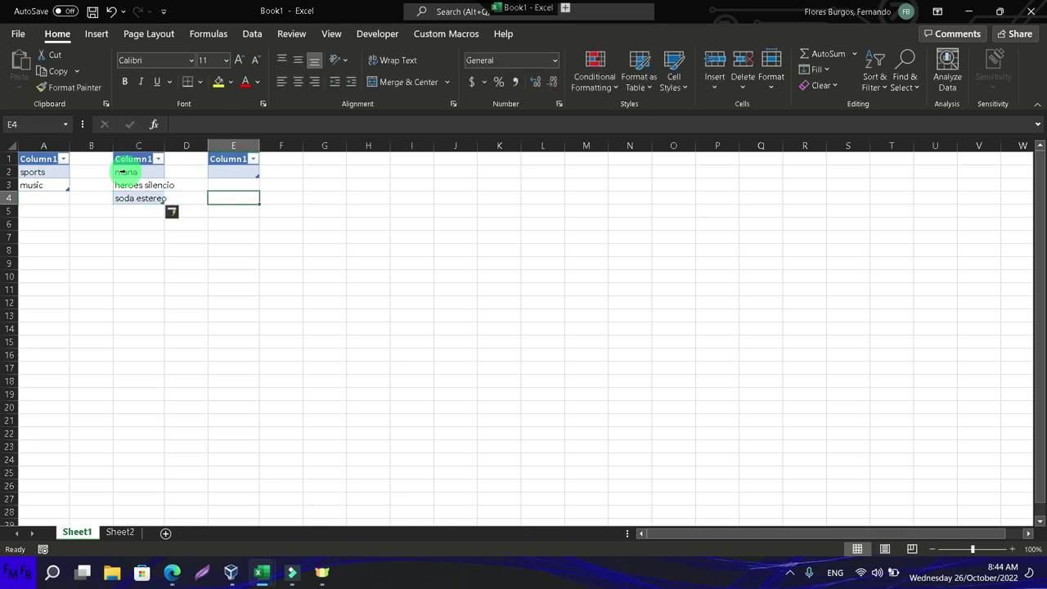
# Edit C3 to insert 'del' so it reads heroes del silencio.
pyautogui.press('Up')
pyautogui.press('Left')
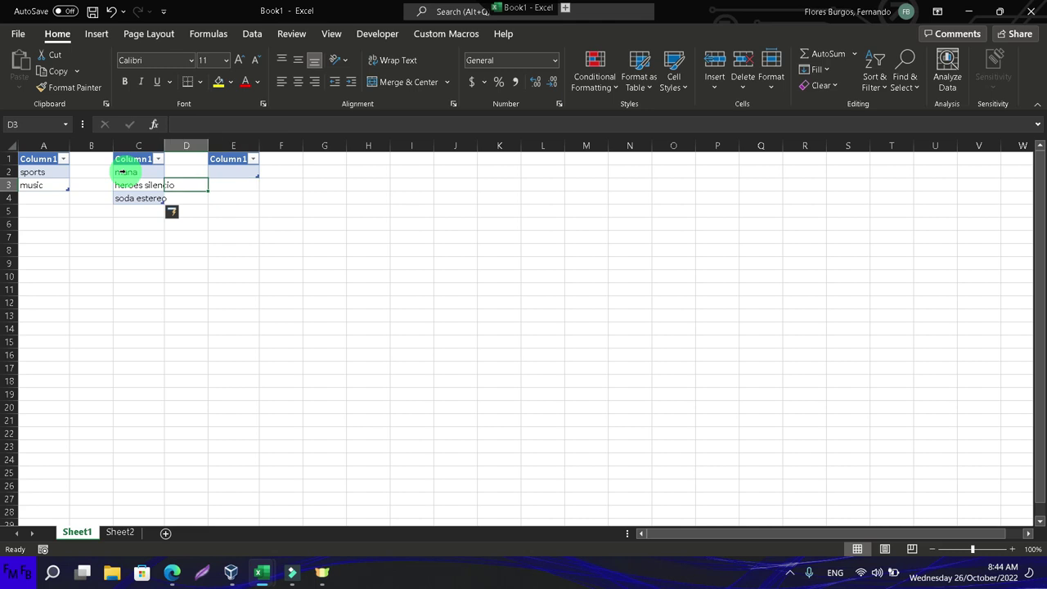
pyautogui.press('Left')
pyautogui.press('F2')
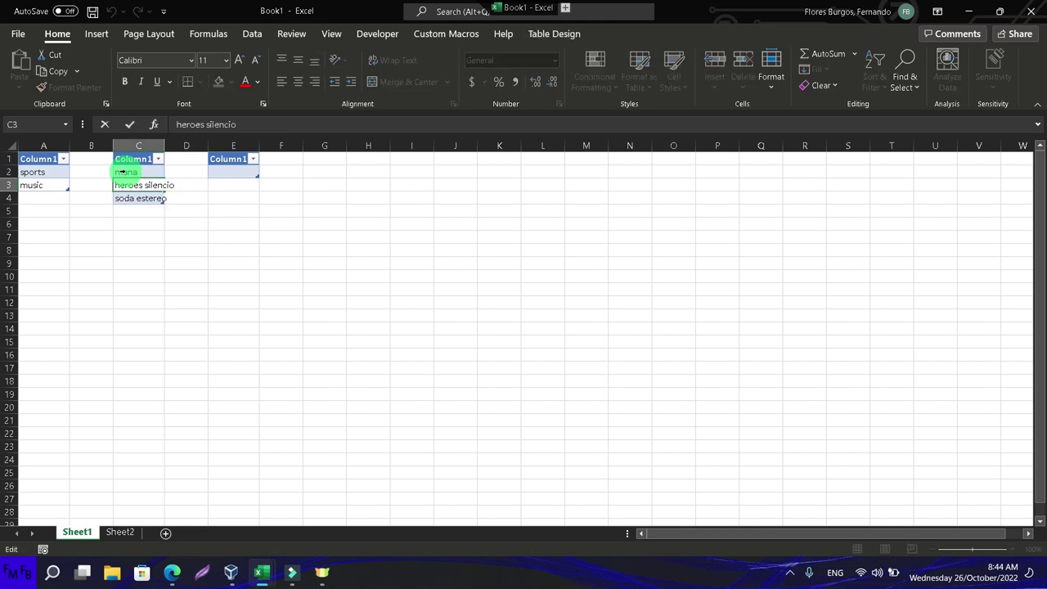
pyautogui.write('del')
pyautogui.click(222, 172)
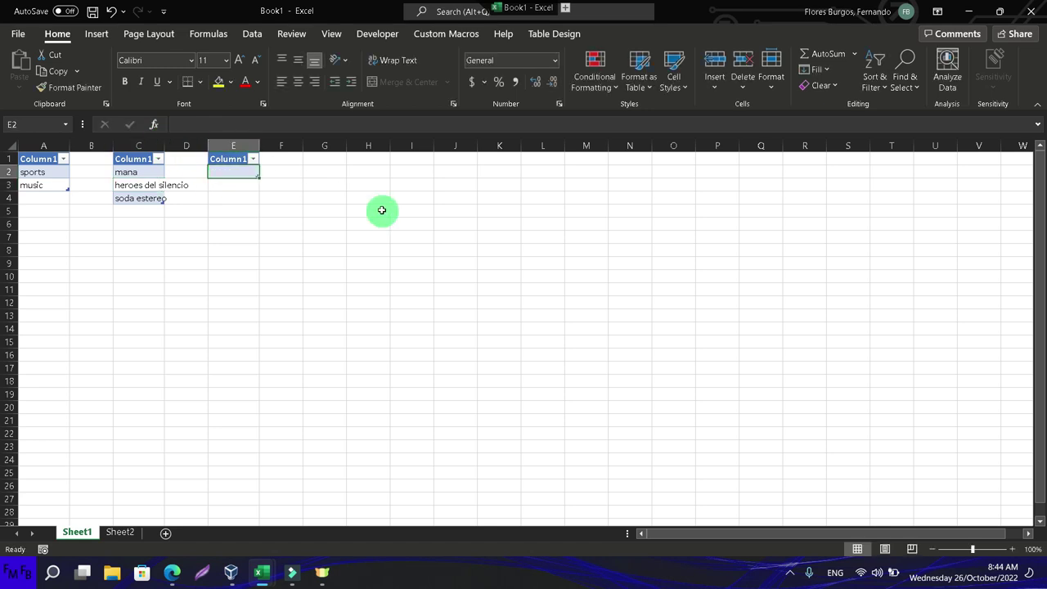
# Confirm on Table Design that the column E table is named sports.
pyautogui.click(146, 158)
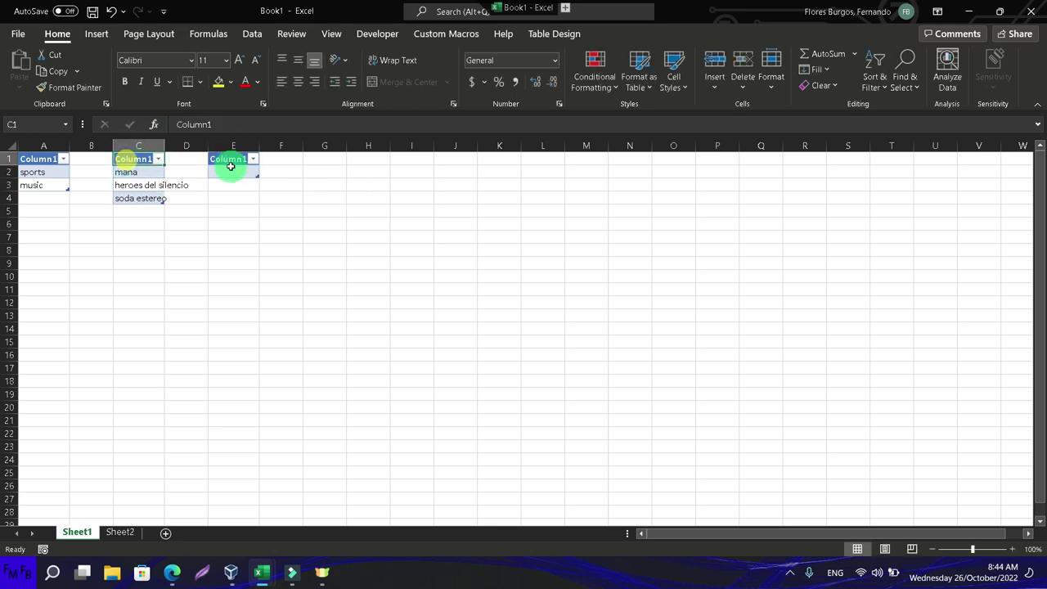
pyautogui.click(553, 34)
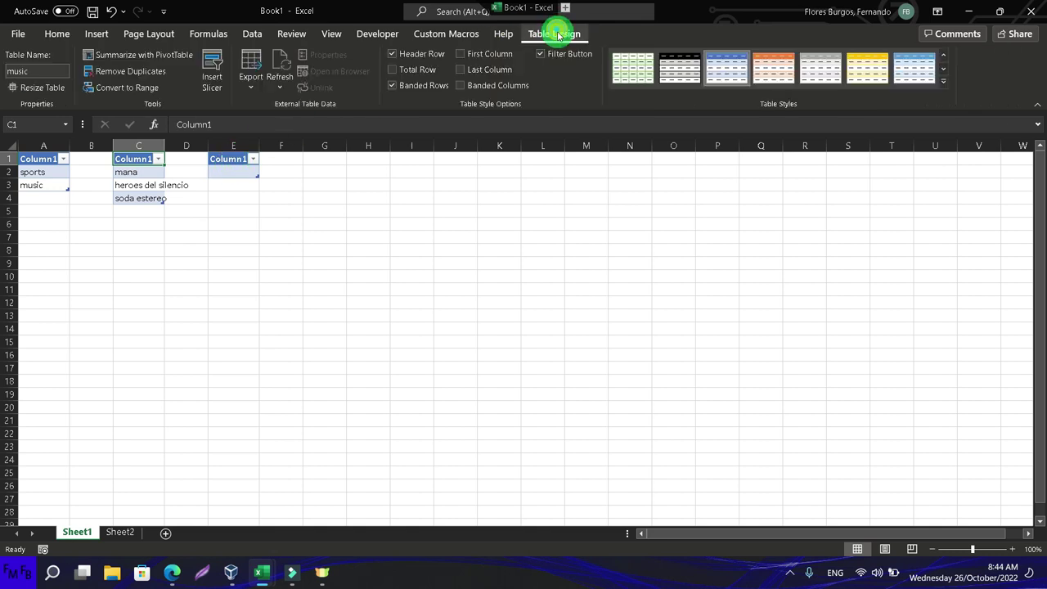
pyautogui.click(225, 159)
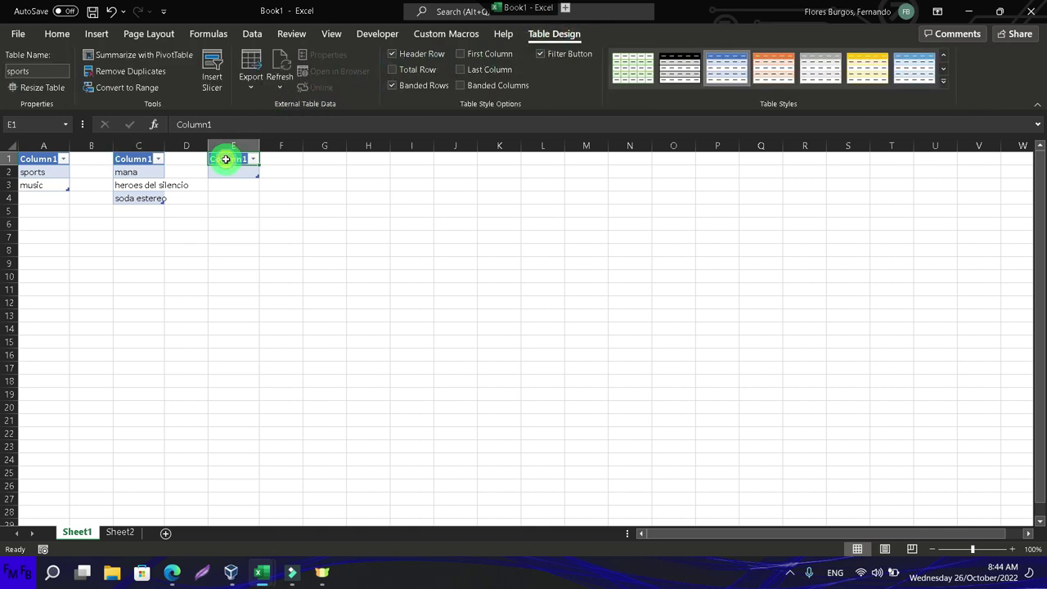
# Enter swimming, soccer and running in E2:E4, then switch to Sheet2.
pyautogui.click(226, 171)
pyautogui.doubleClick(226, 172)
pyautogui.write('swimming')
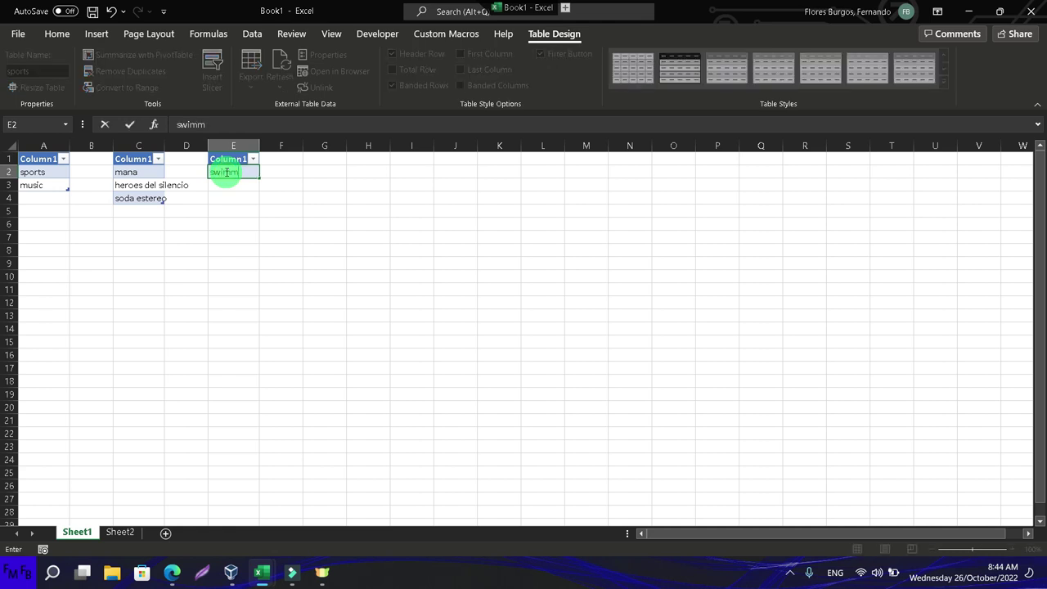
pyautogui.press('Return')
pyautogui.write('soccer')
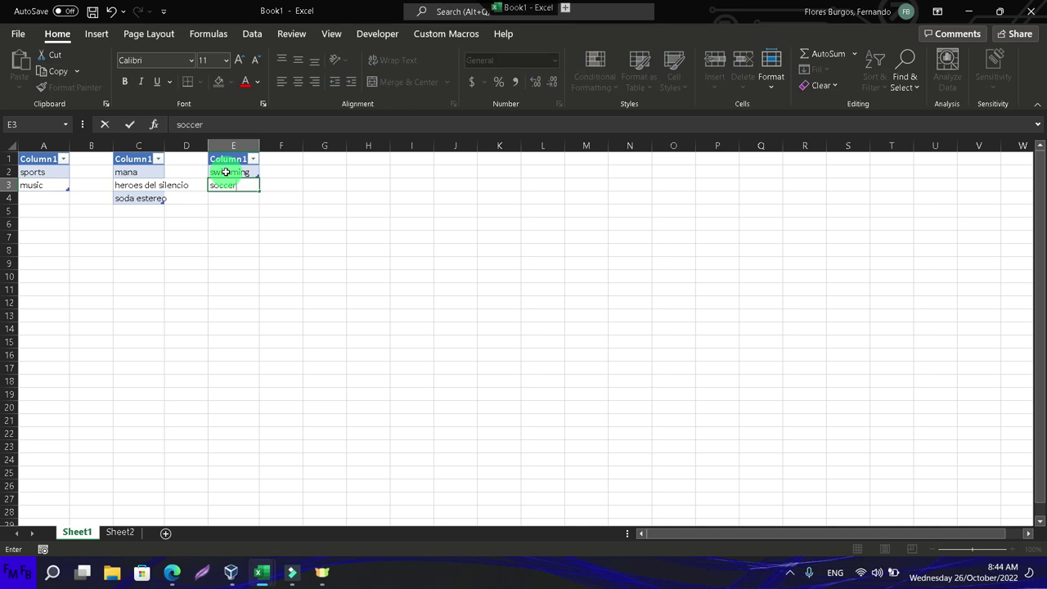
pyautogui.press('Return')
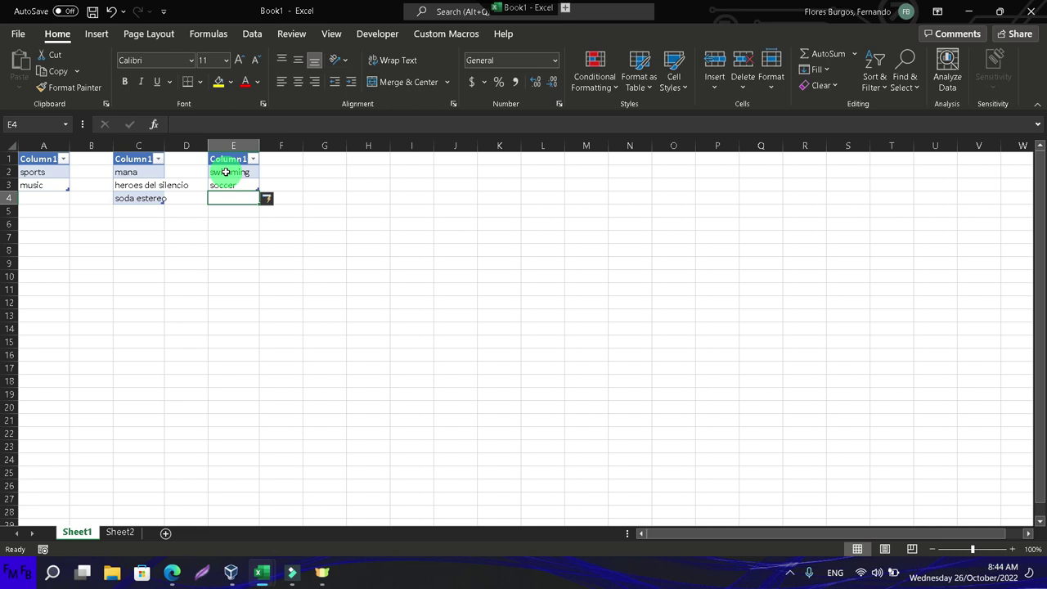
pyautogui.write('run')
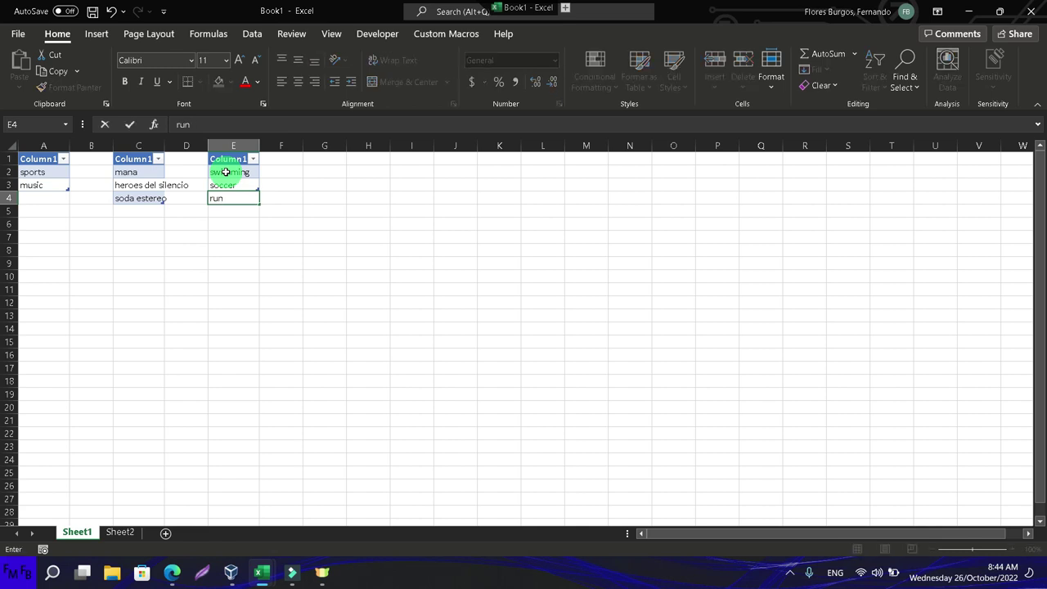
pyautogui.write('nning')
pyautogui.press('Return')
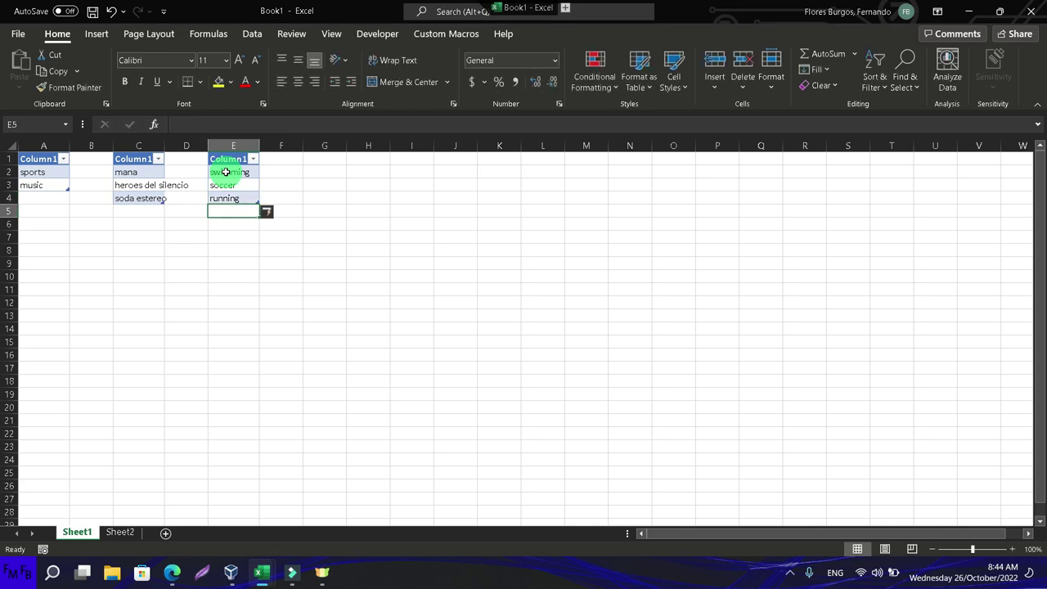
pyautogui.click(121, 533)
# Choose sports in B1's dropdown and delete the Specify row so sub moves to row 2.
pyautogui.click(75, 159)
pyautogui.click(111, 160)
pyautogui.click(105, 166)
pyautogui.click(97, 171)
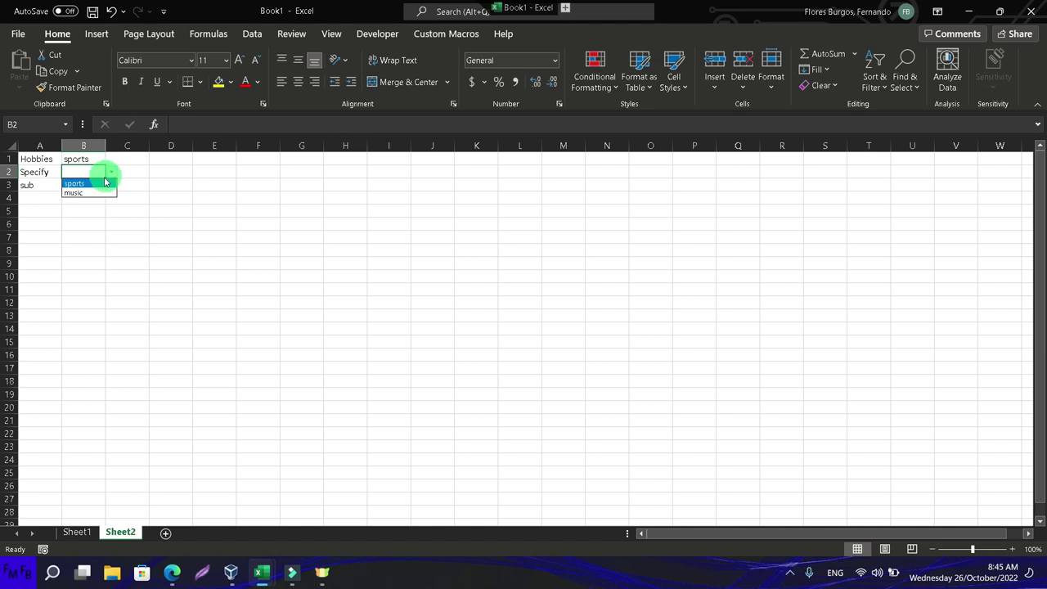
pyautogui.press('Escape')
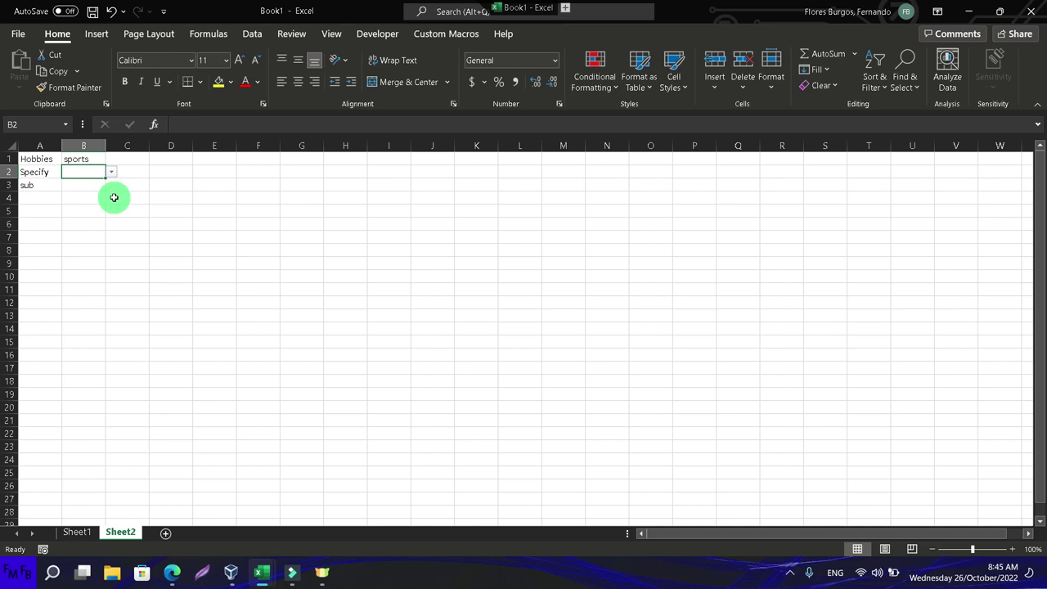
pyautogui.click(10, 172)
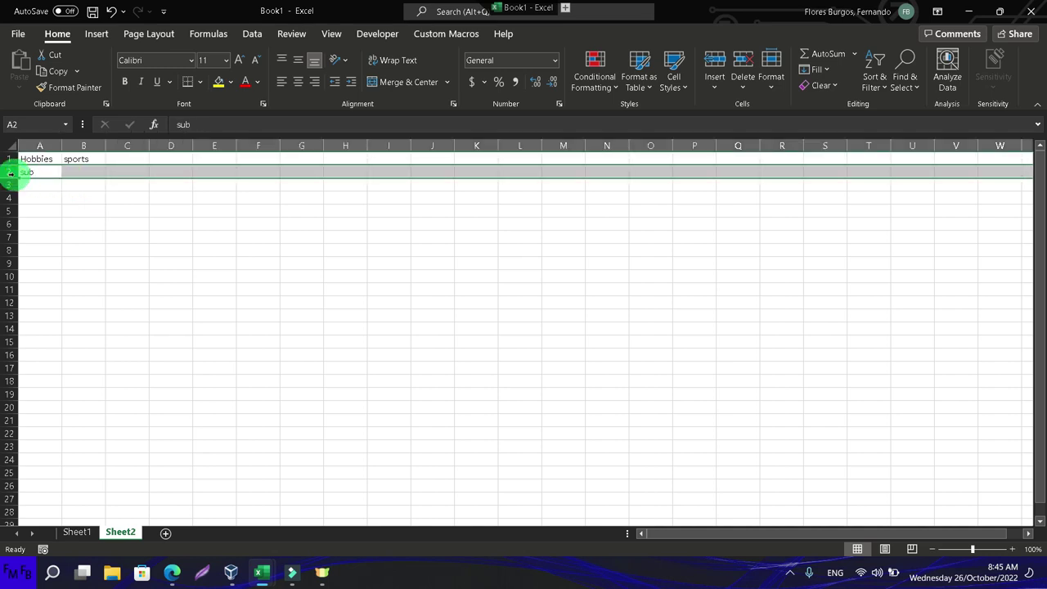
pyautogui.click(74, 172)
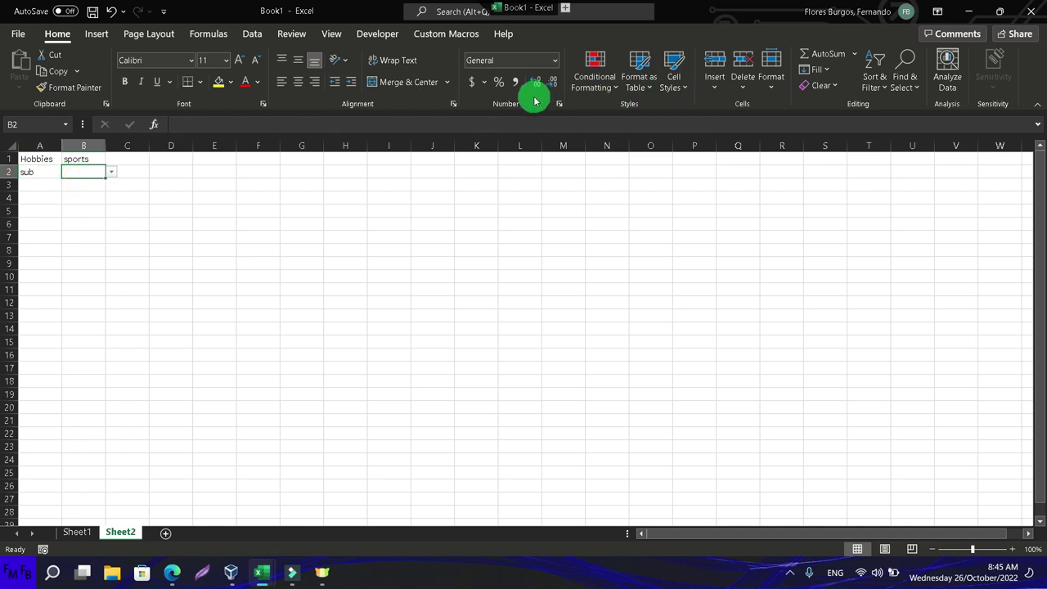
# Change B2's Data Validation list source from =INDIRECT(#REF!) to =INDIRECT($B$1).
pyautogui.click(252, 34)
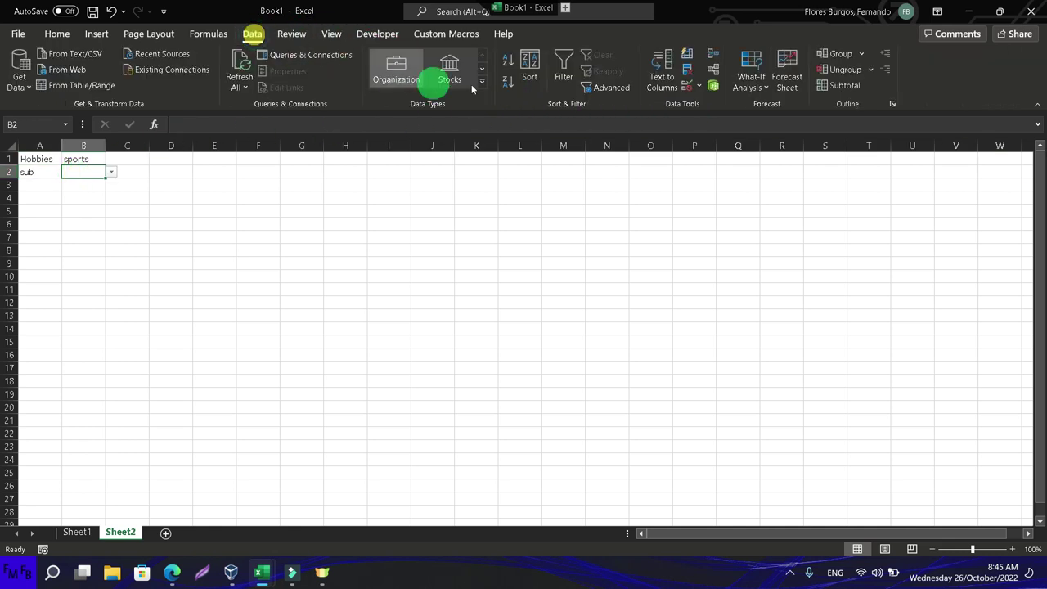
pyautogui.click(699, 87)
pyautogui.click(703, 104)
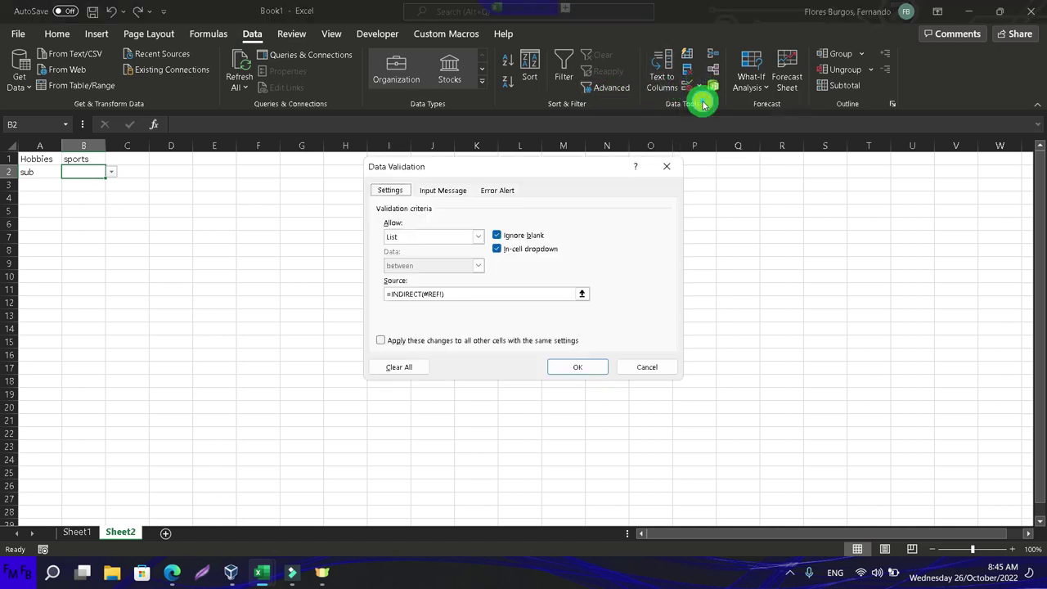
pyautogui.click(441, 294)
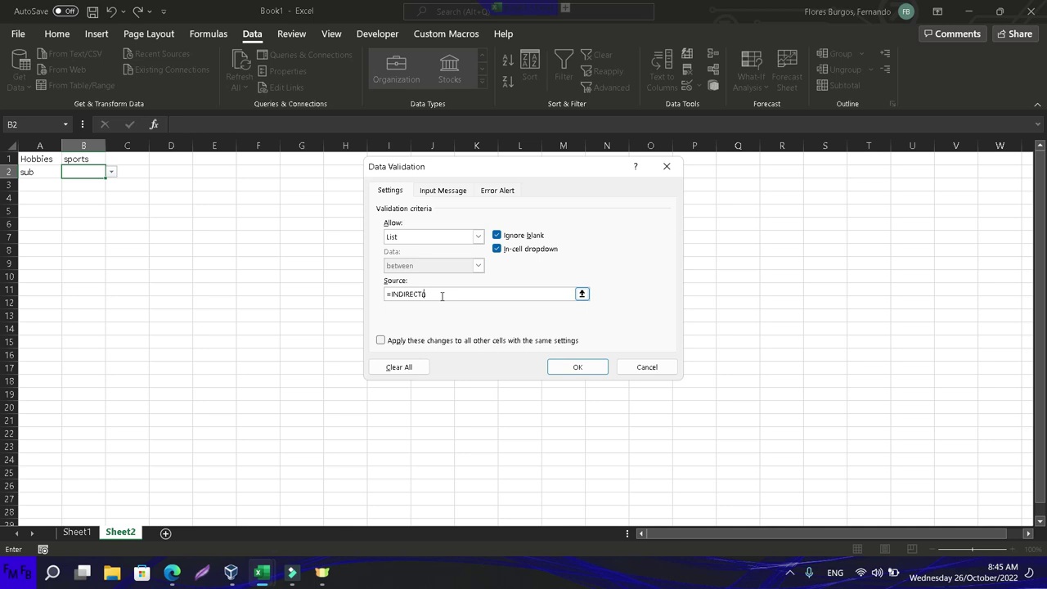
pyautogui.click(82, 158)
pyautogui.write(')')
pyautogui.click(573, 366)
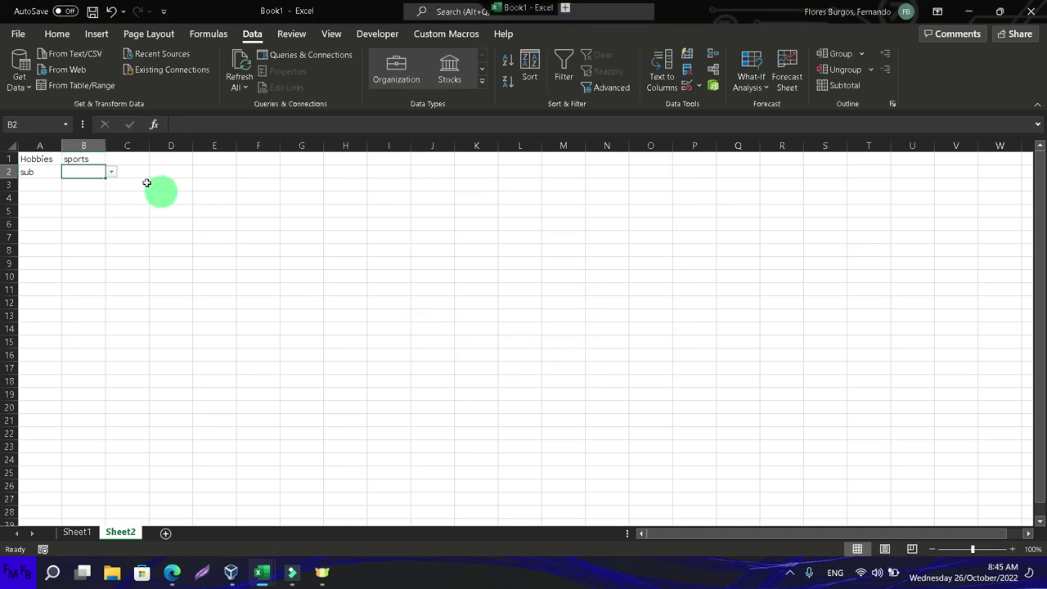
# Check that B2's dropdown lists the sports entries.
pyautogui.click(117, 174)
pyautogui.click(94, 171)
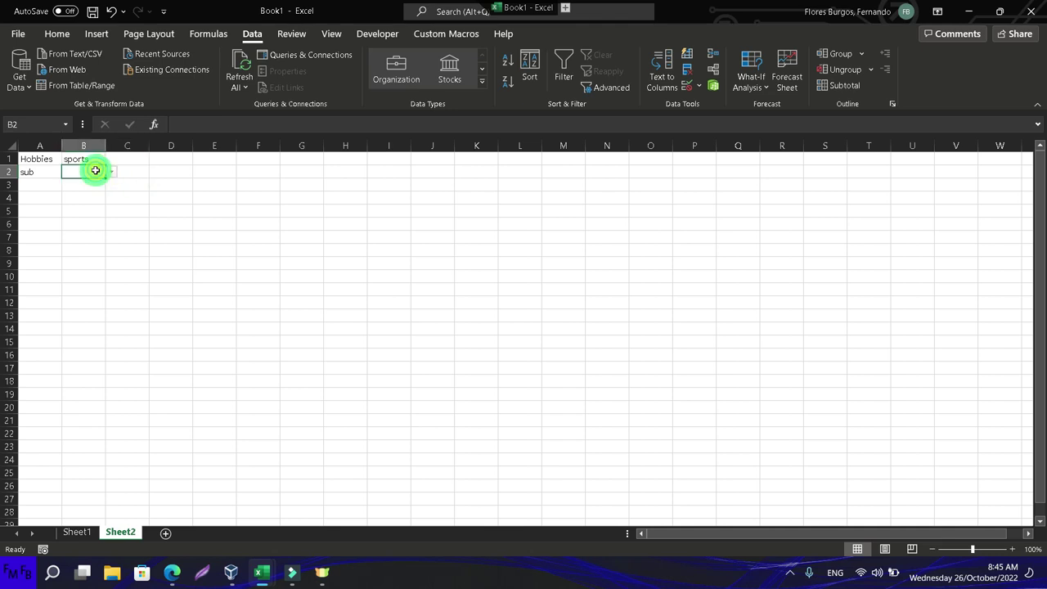
pyautogui.click(112, 175)
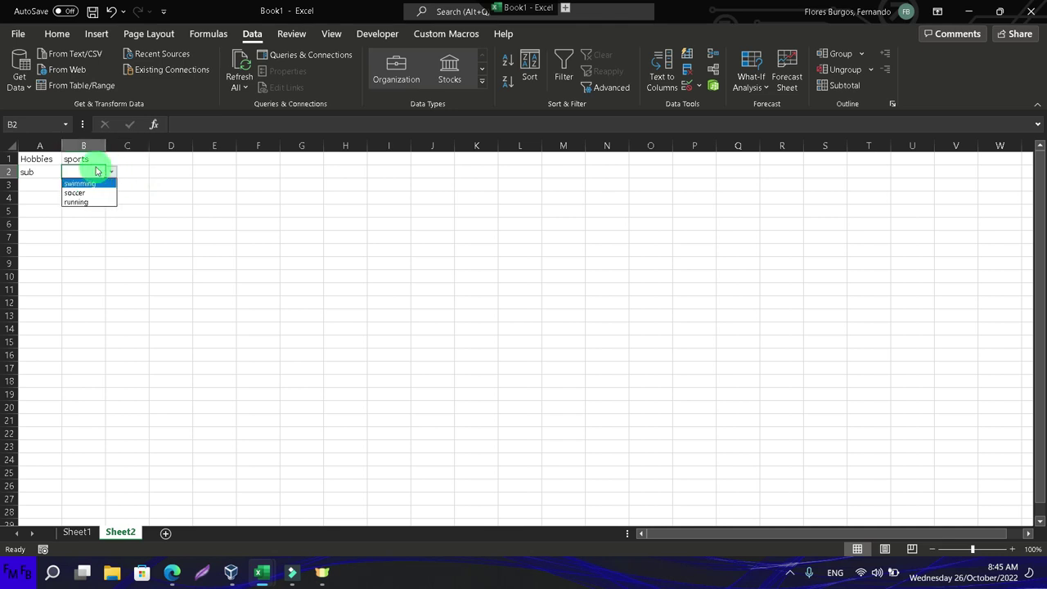
pyautogui.click(90, 157)
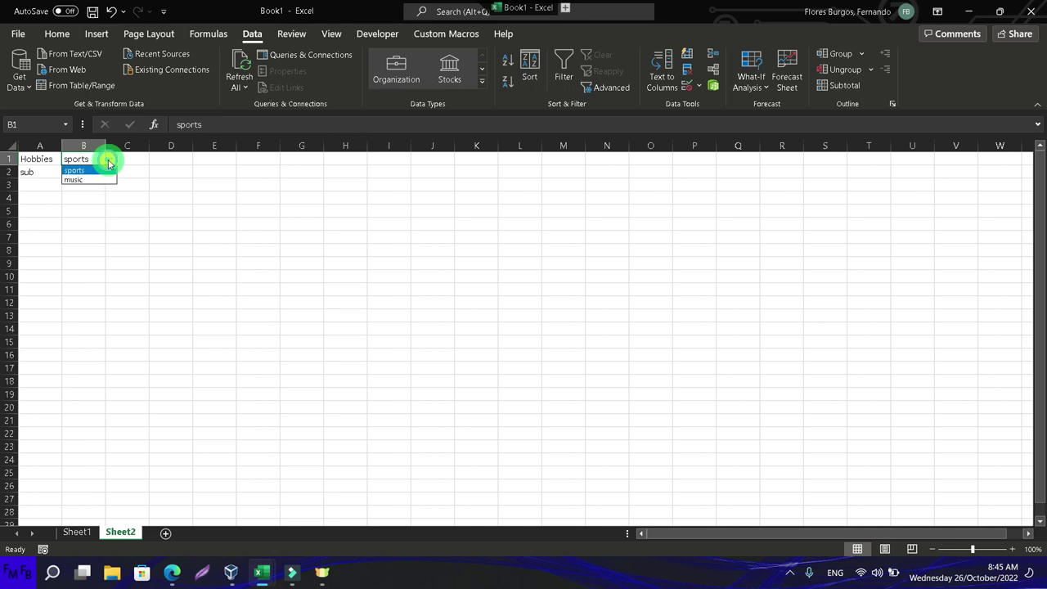
# Switch B1 to music and verify B2 offers mana, heroes del silencio and soda estereo.
pyautogui.click(105, 178)
pyautogui.click(97, 172)
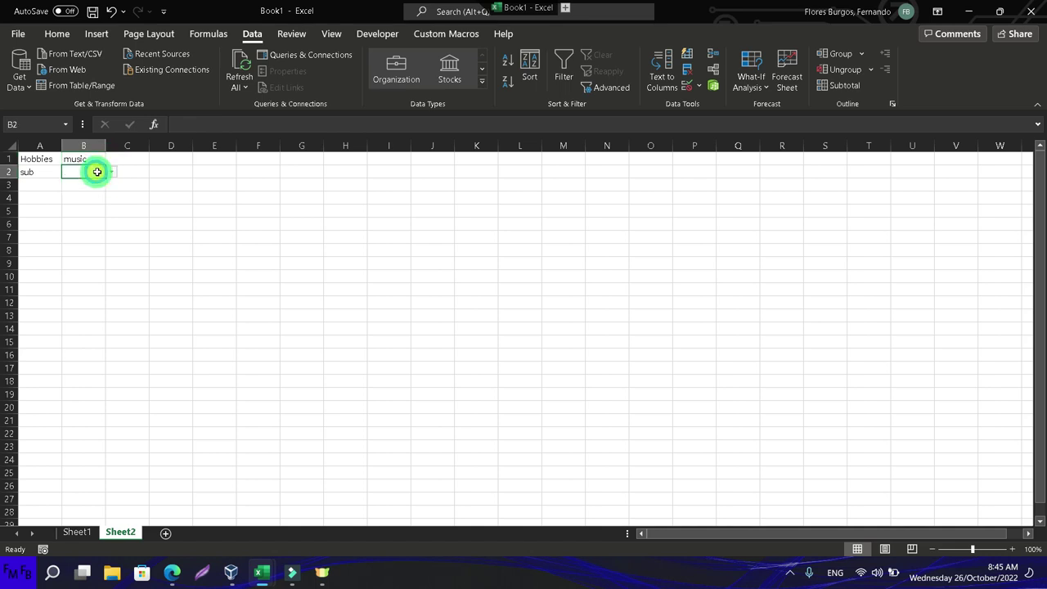
pyautogui.click(108, 174)
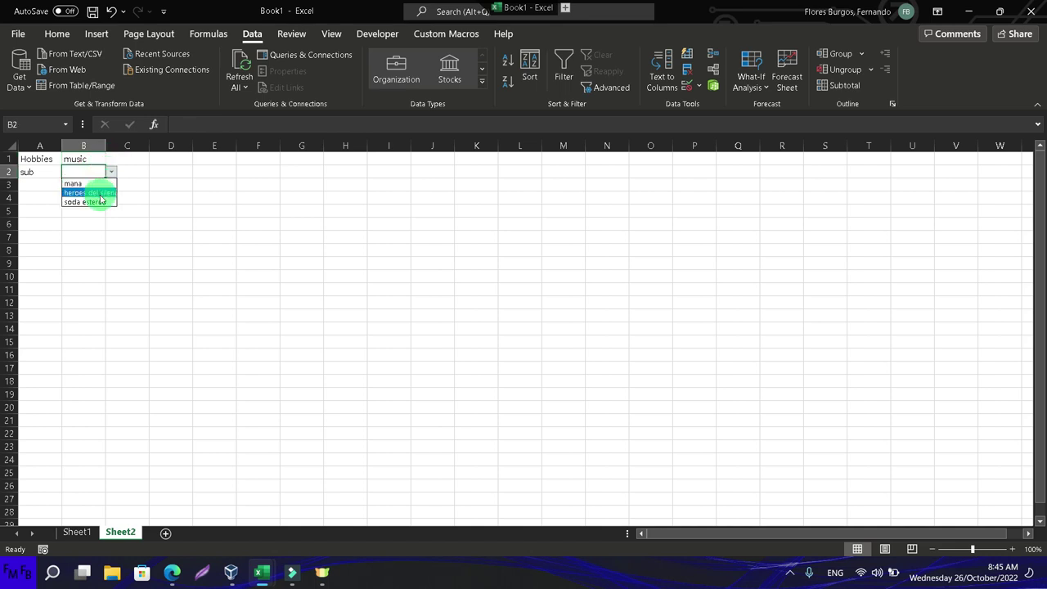